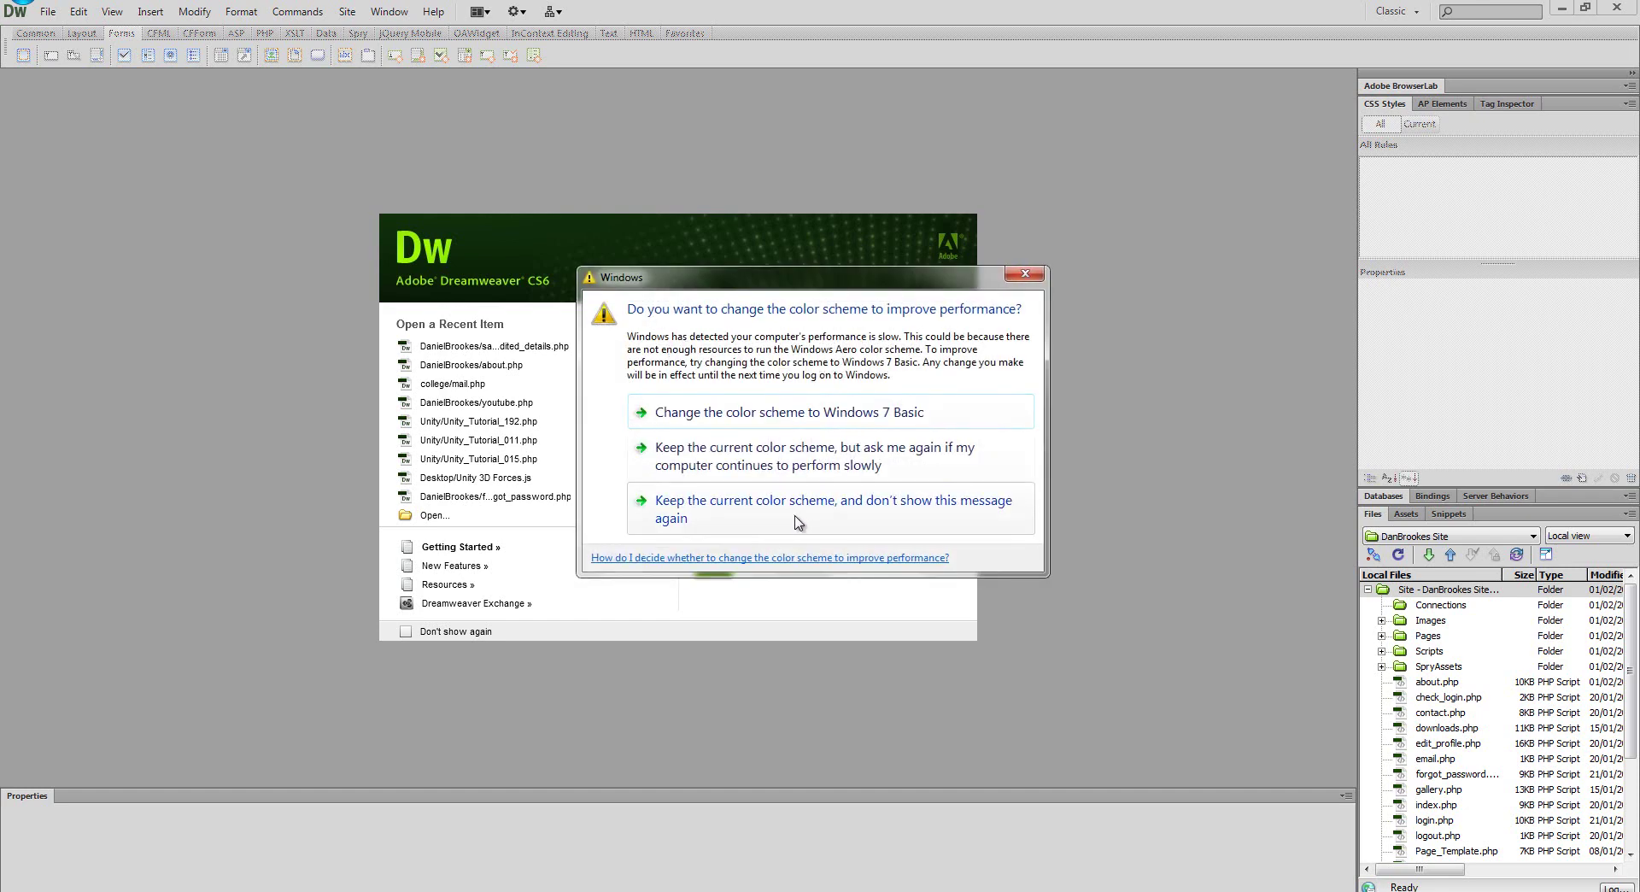
- Dismiss the Windows color scheme prompt and open projects.php from the DanBrookes Site files
{"action": "left_click", "coordinate": [1024, 273]}
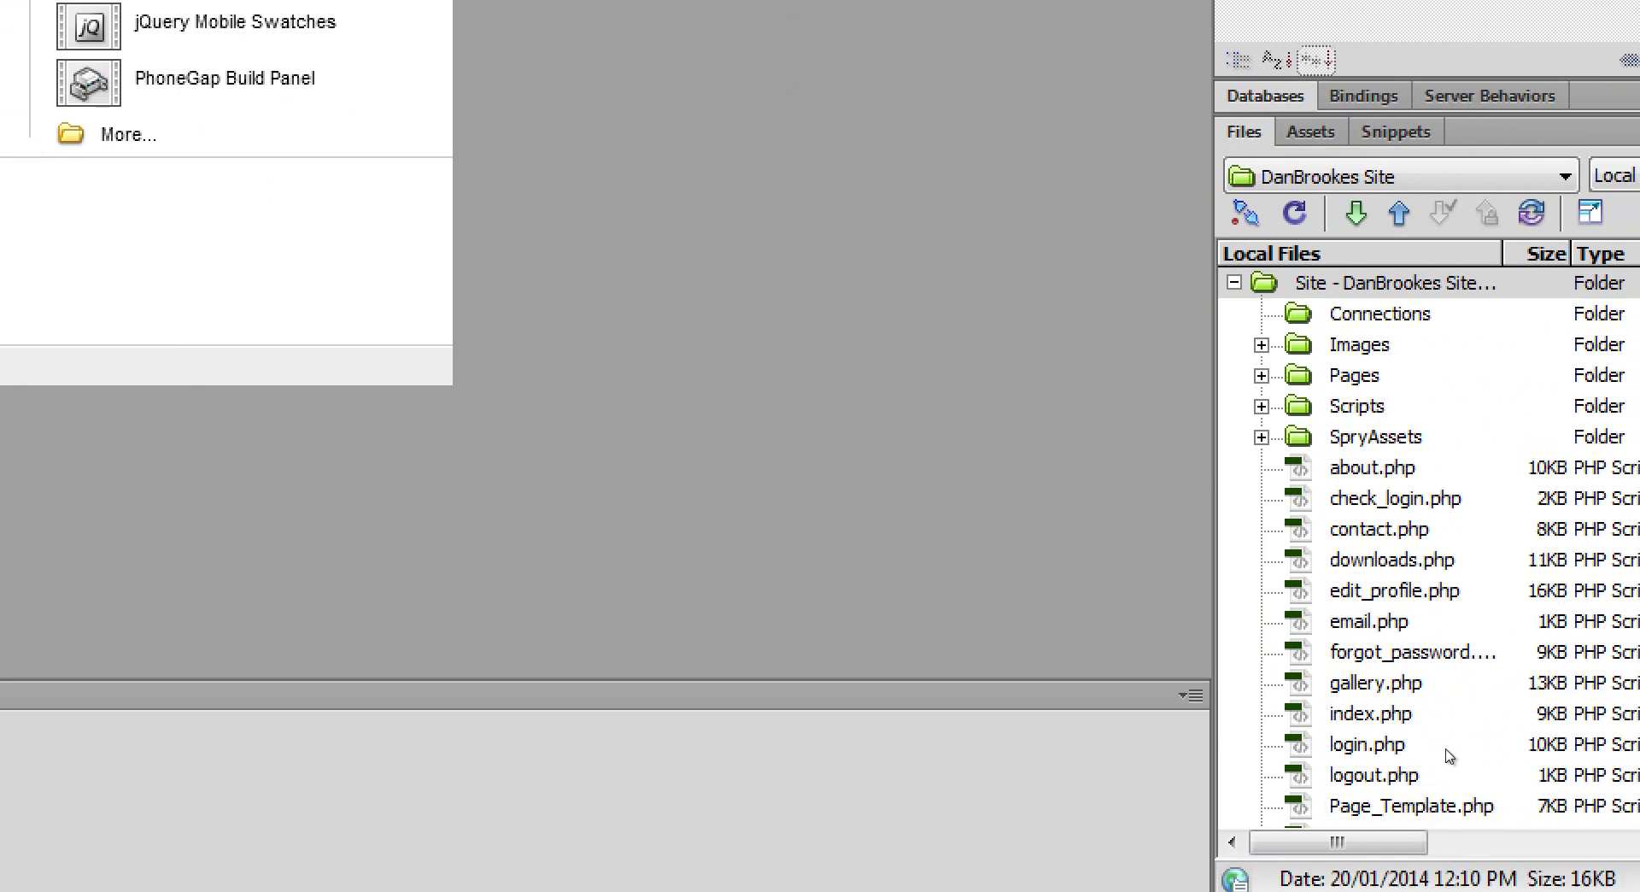
{"action": "left_click", "coordinate": [1388, 656]}
{"action": "left_click", "coordinate": [1431, 775]}
{"action": "scroll", "coordinate": [1447, 842], "scroll_direction": "down", "scroll_amount": 1}
{"action": "scroll", "coordinate": [1387, 779], "scroll_direction": "down", "scroll_amount": 2}
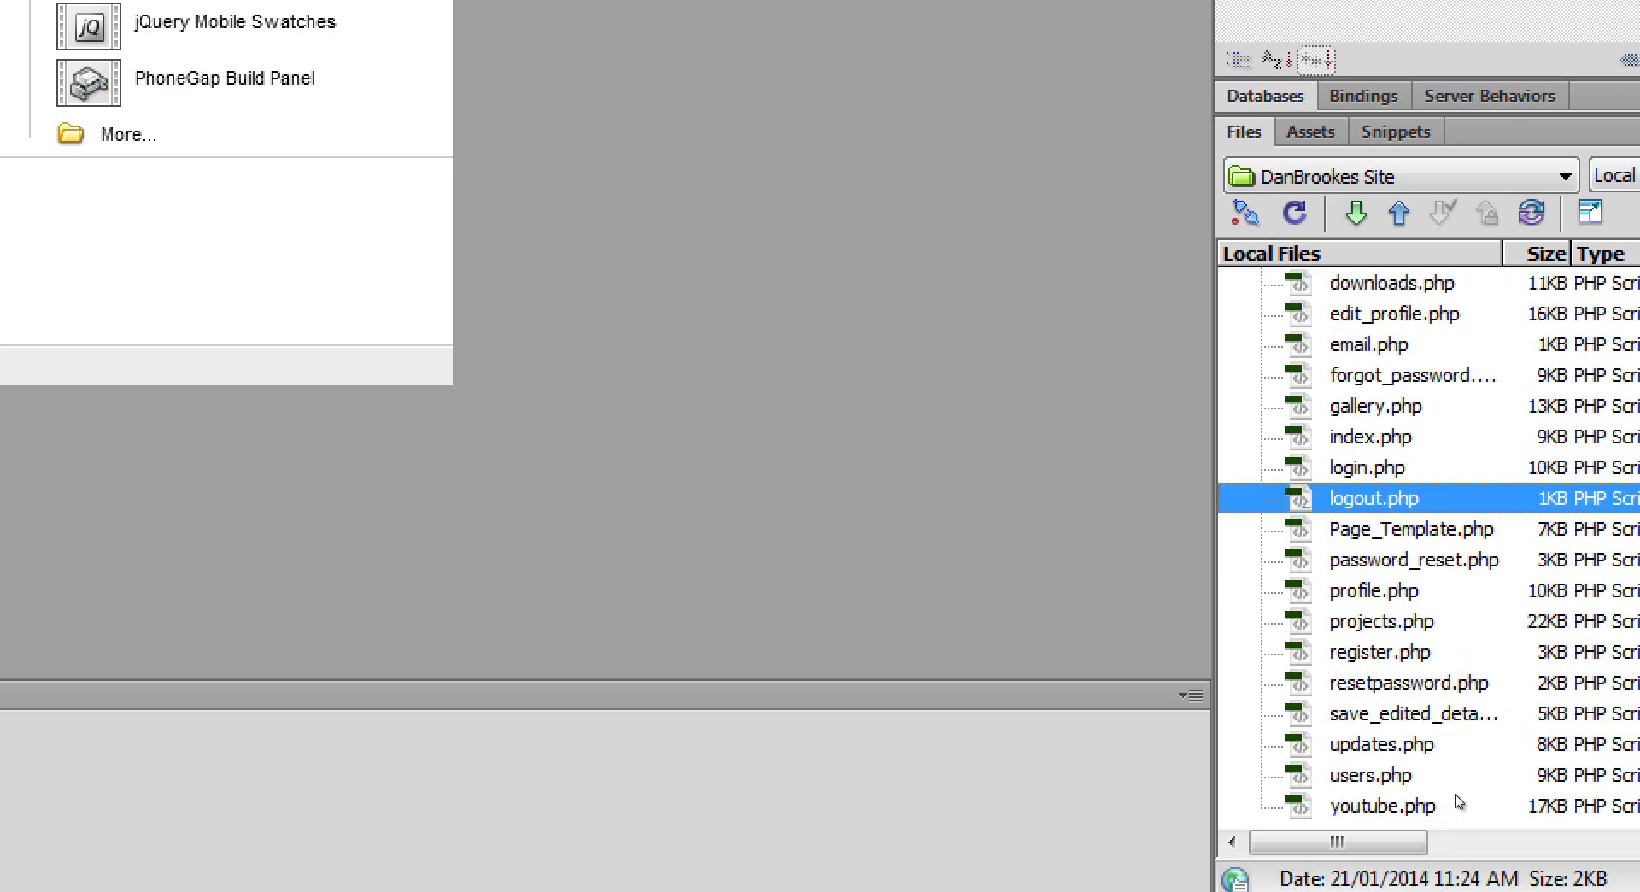
{"action": "left_click", "coordinate": [1367, 623]}
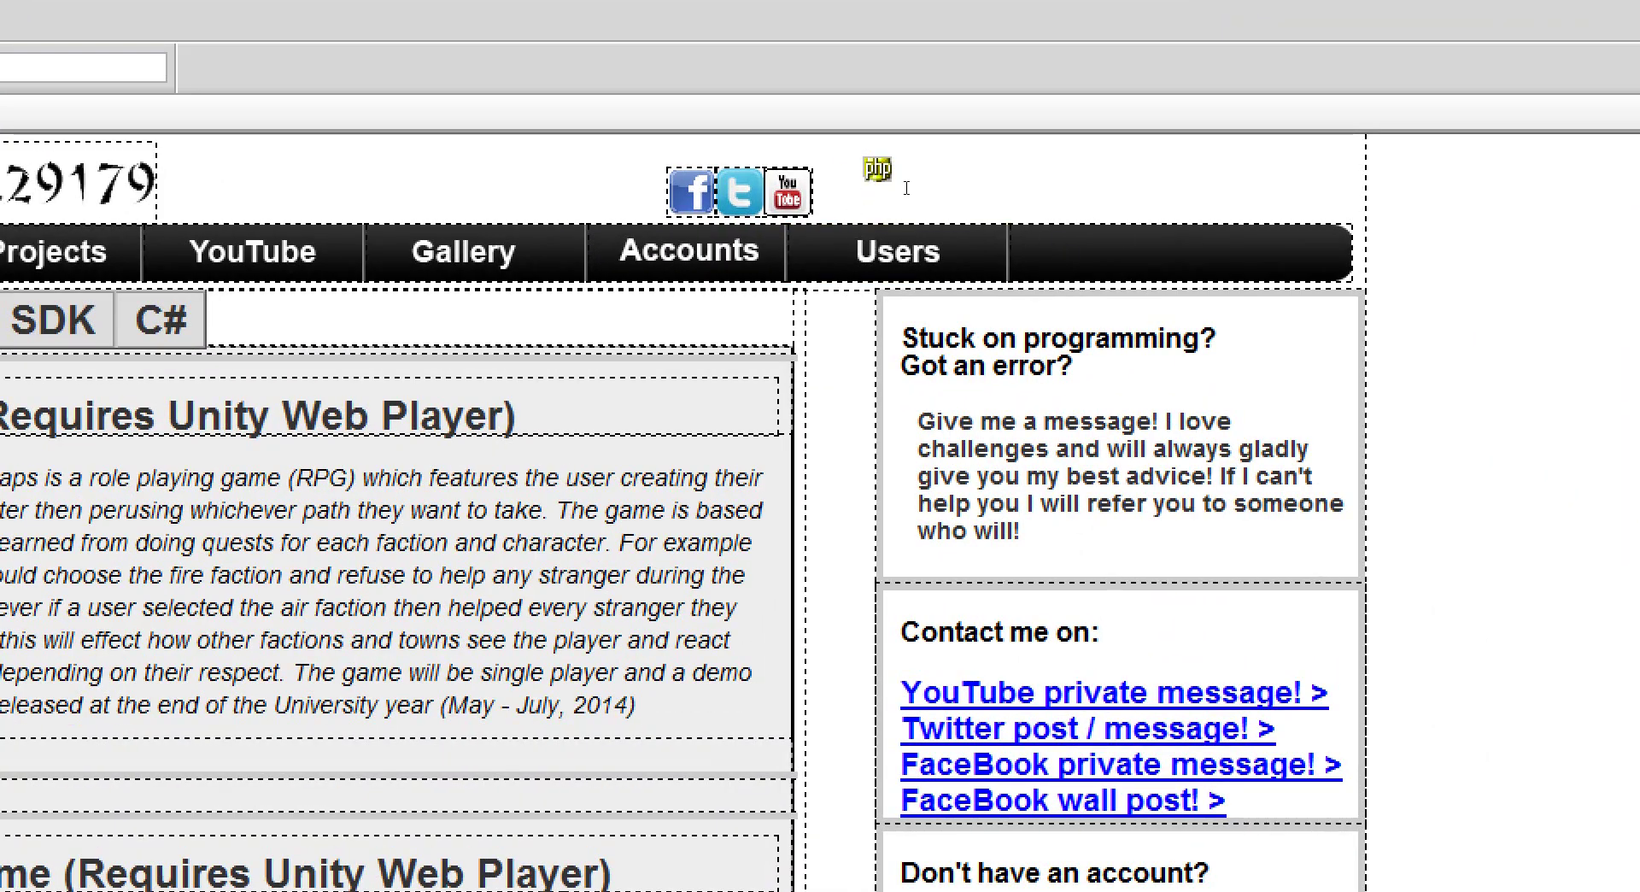
- Examine the PHP login-status block in the source code of projects.php, including its "You are not logged in" message, and close the file
{"action": "left_click", "coordinate": [871, 171]}
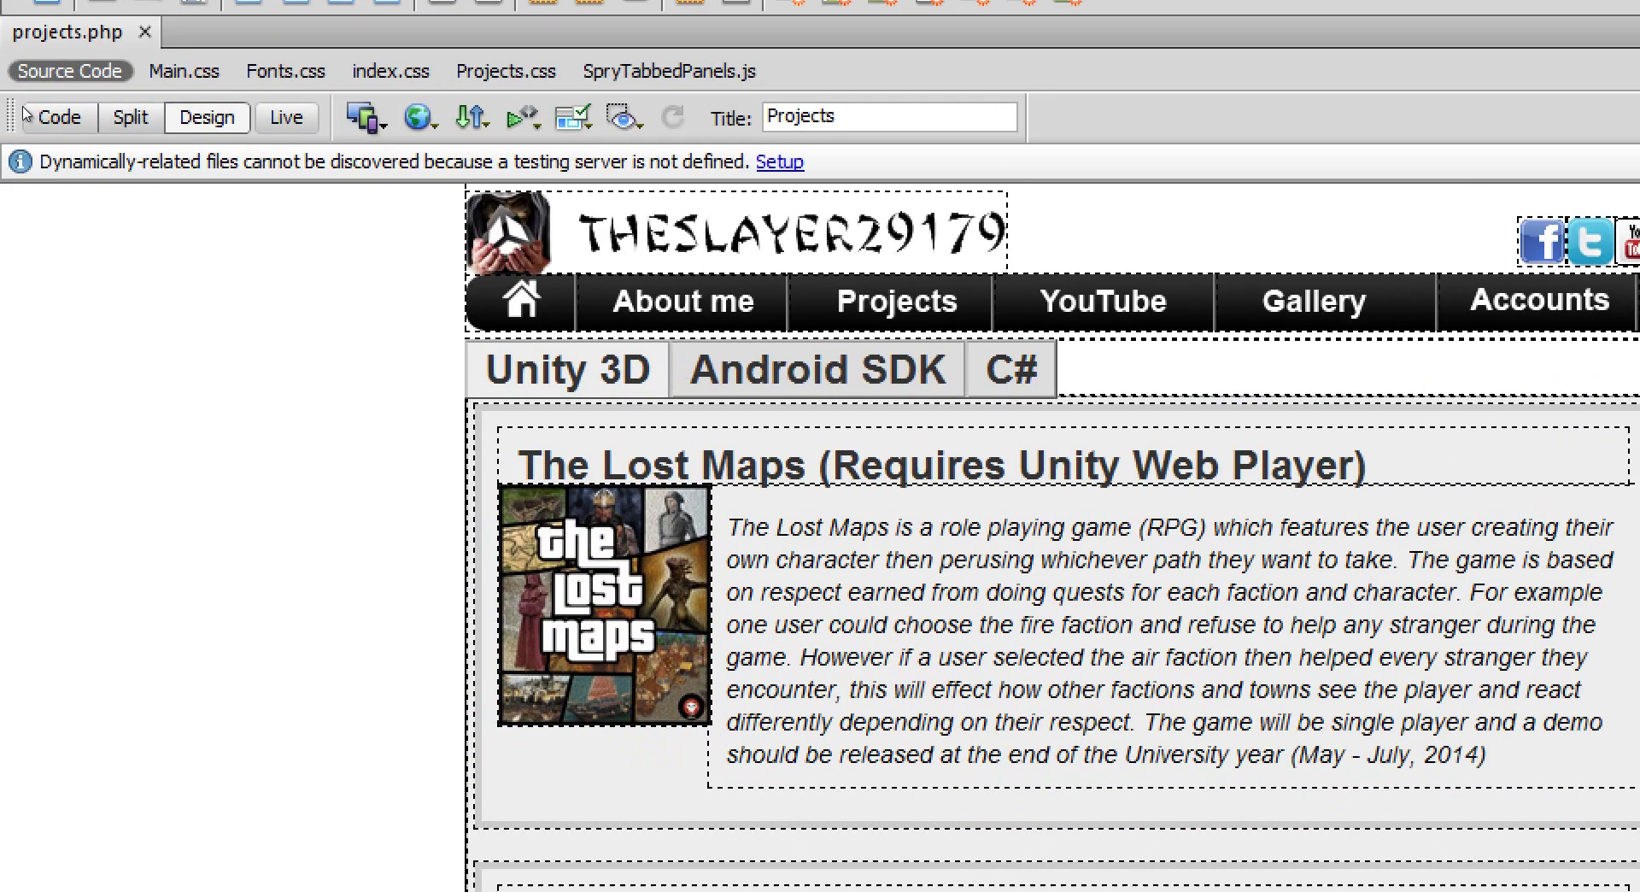
{"action": "left_click", "coordinate": [61, 113]}
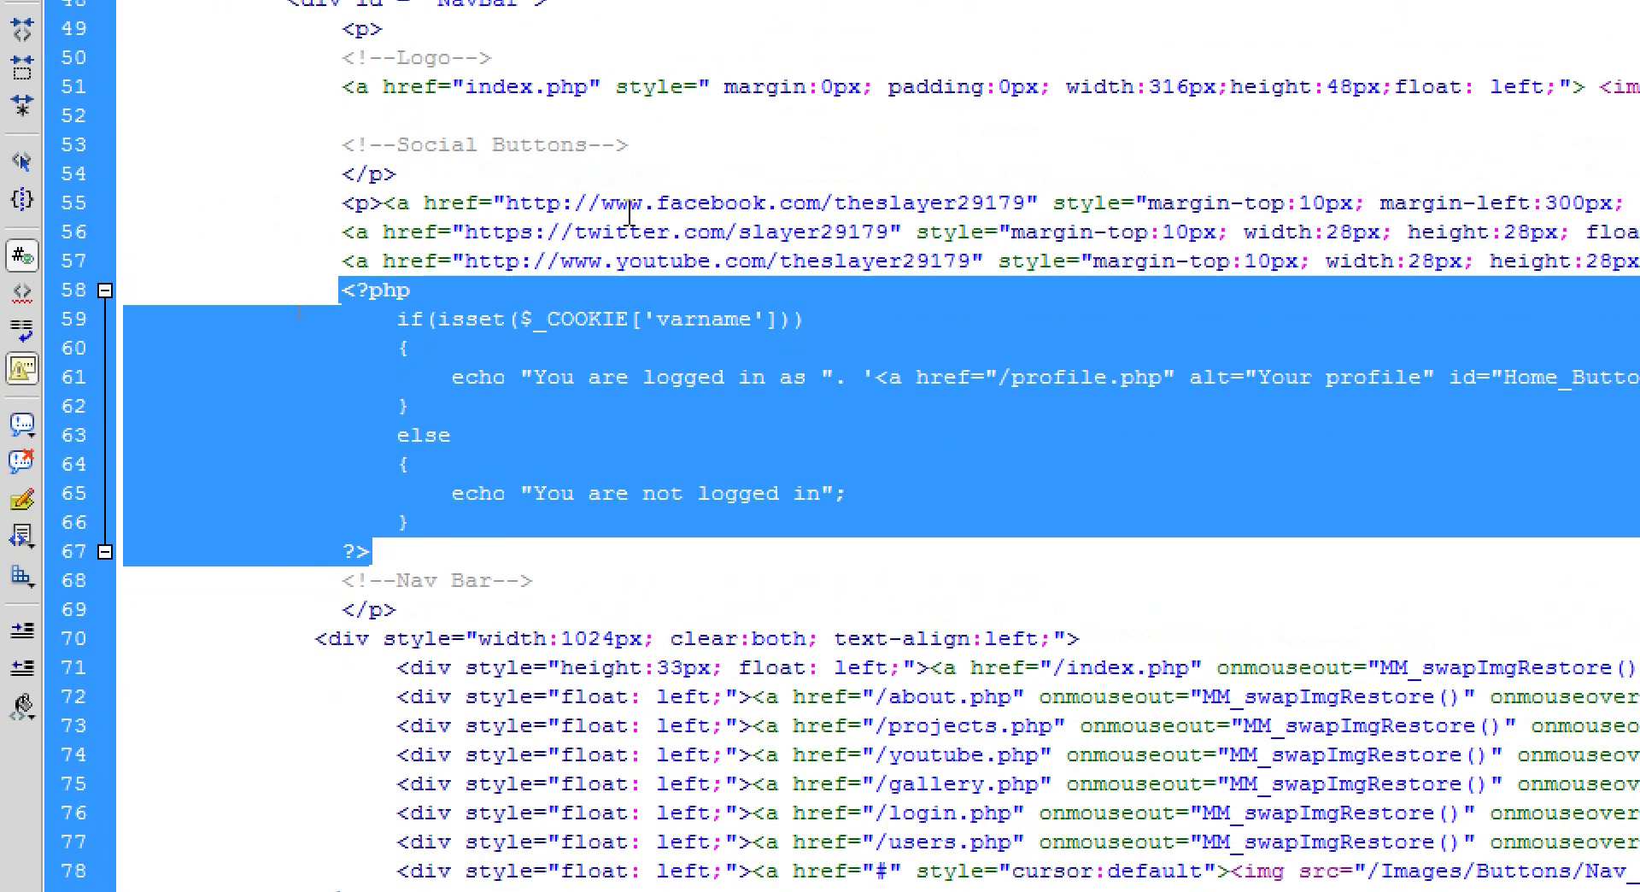
{"action": "left_click", "coordinate": [636, 302]}
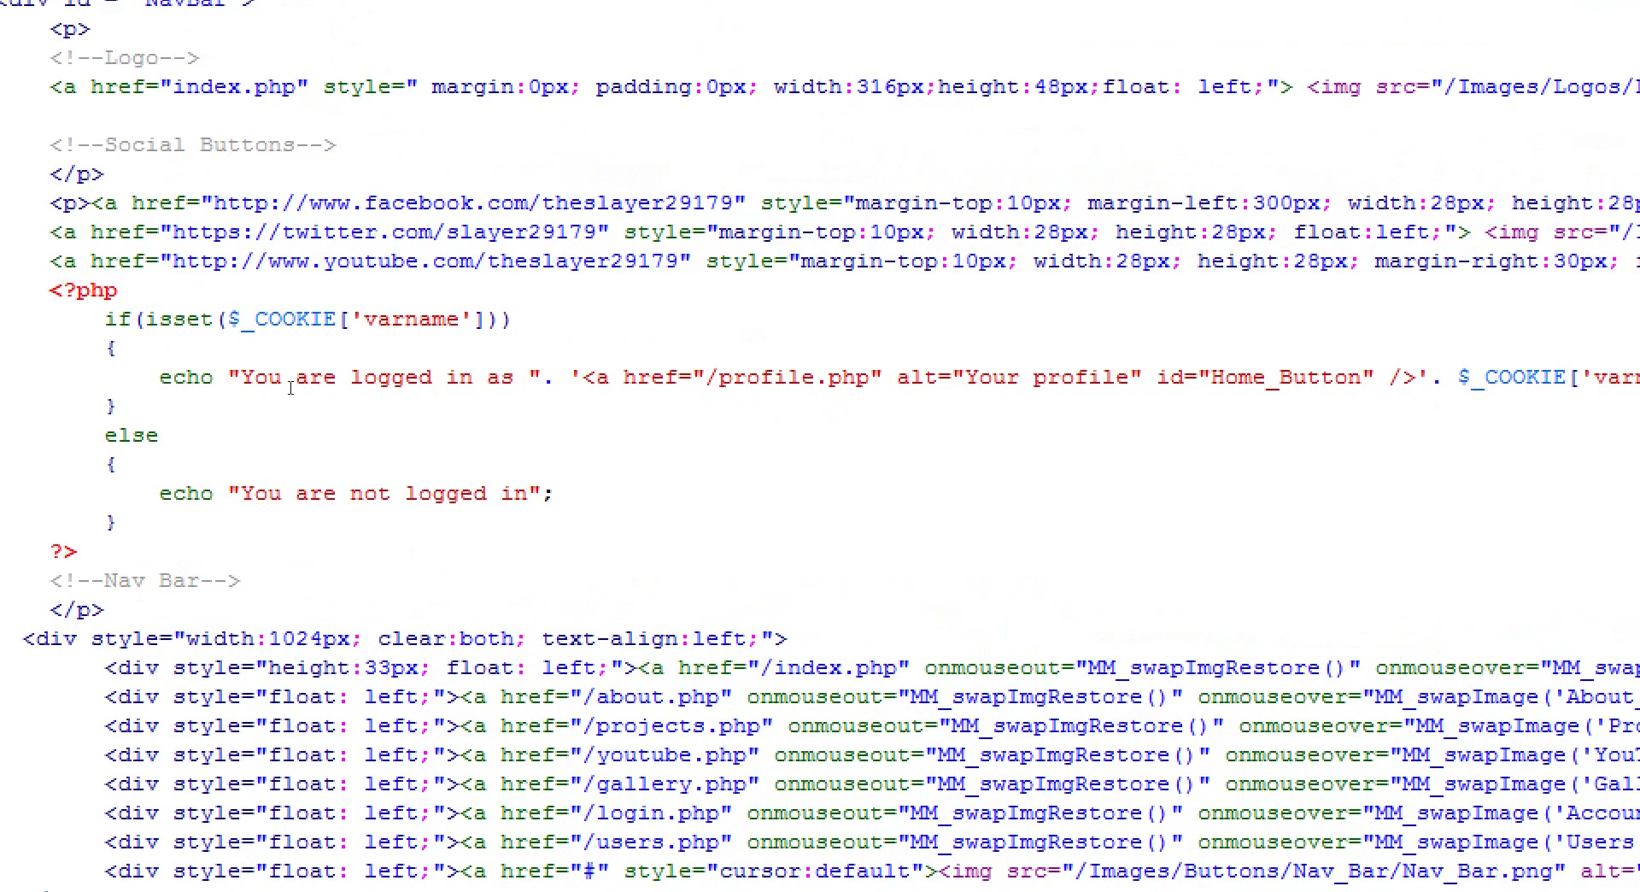
{"action": "left_click_drag", "start_coordinate": [344, 493], "coordinate": [771, 524]}
{"action": "left_click_drag", "start_coordinate": [672, 525], "coordinate": [674, 493]}
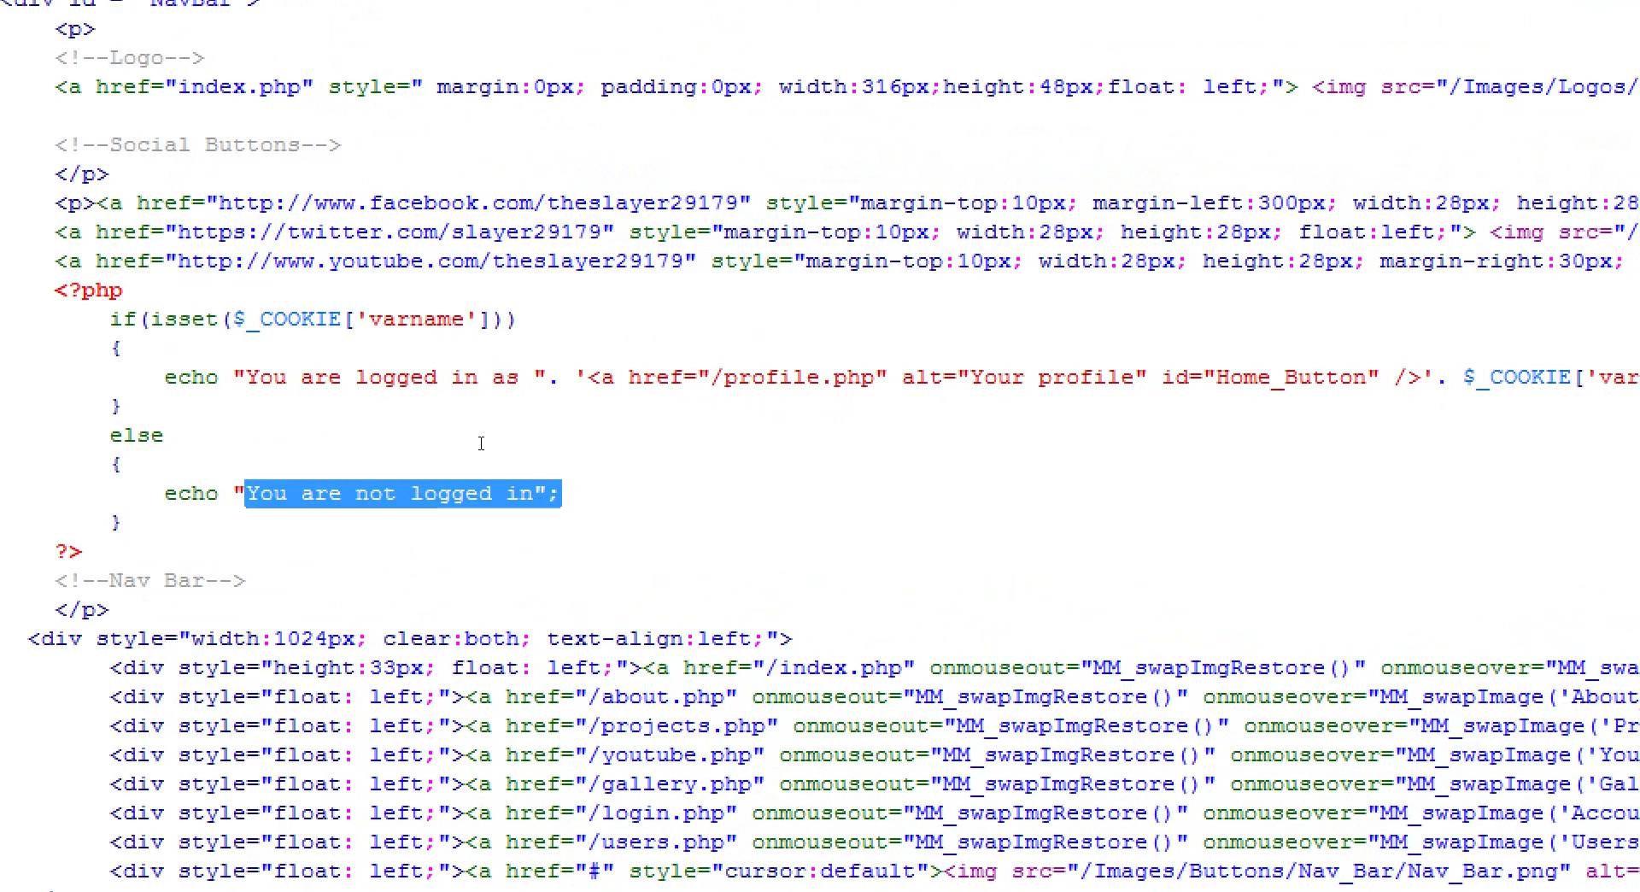
{"action": "left_click", "coordinate": [674, 491]}
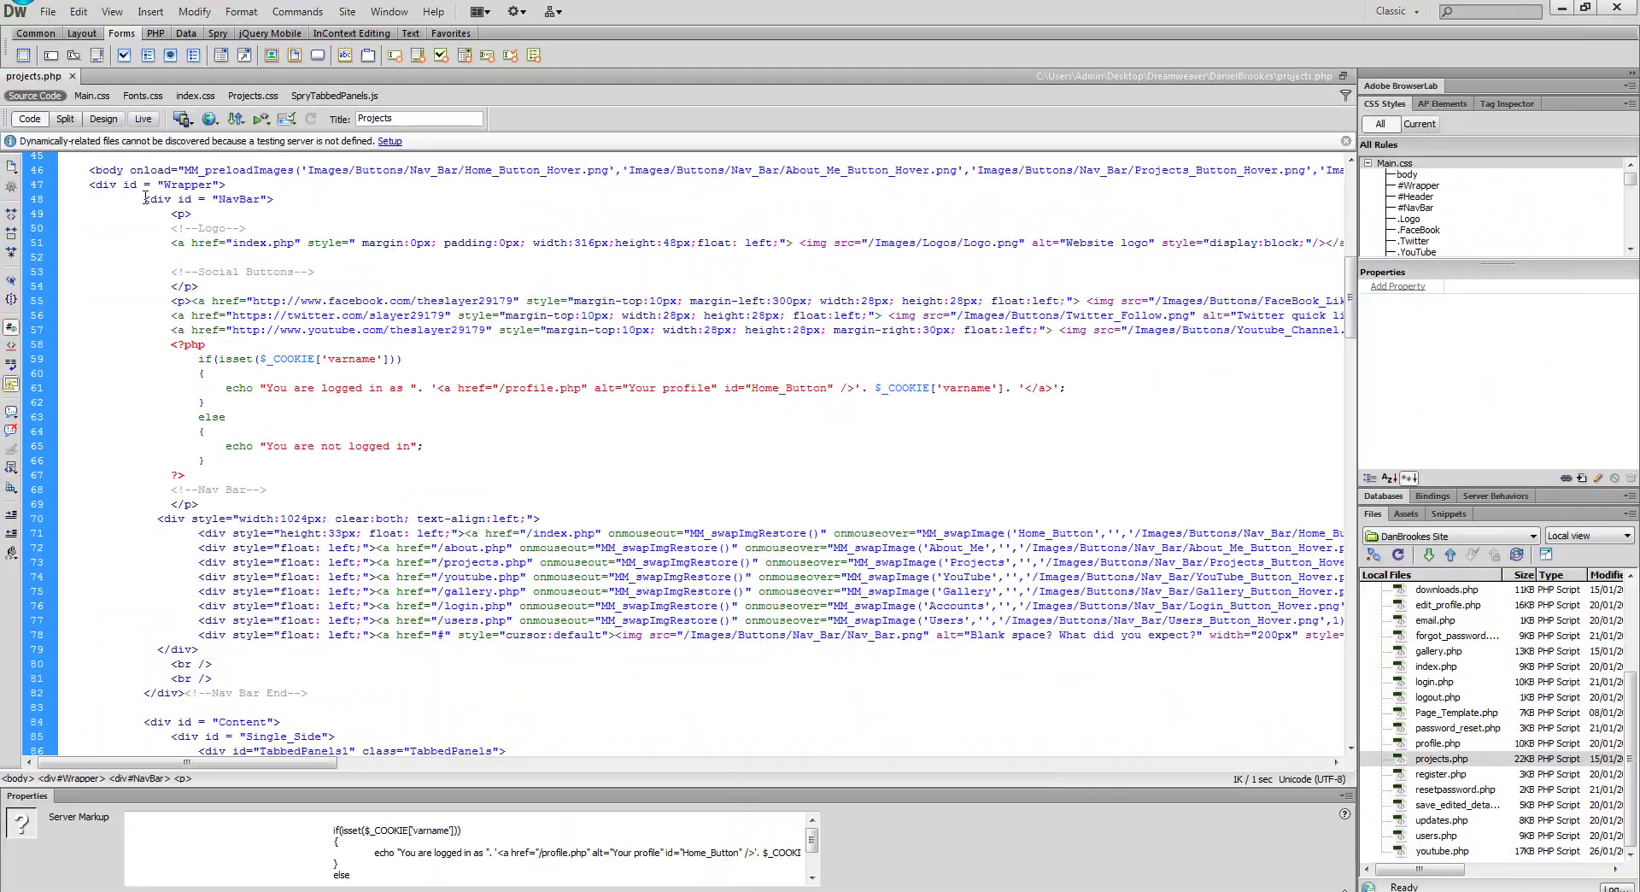
{"action": "left_click", "coordinate": [103, 118]}
{"action": "left_click", "coordinate": [74, 77]}
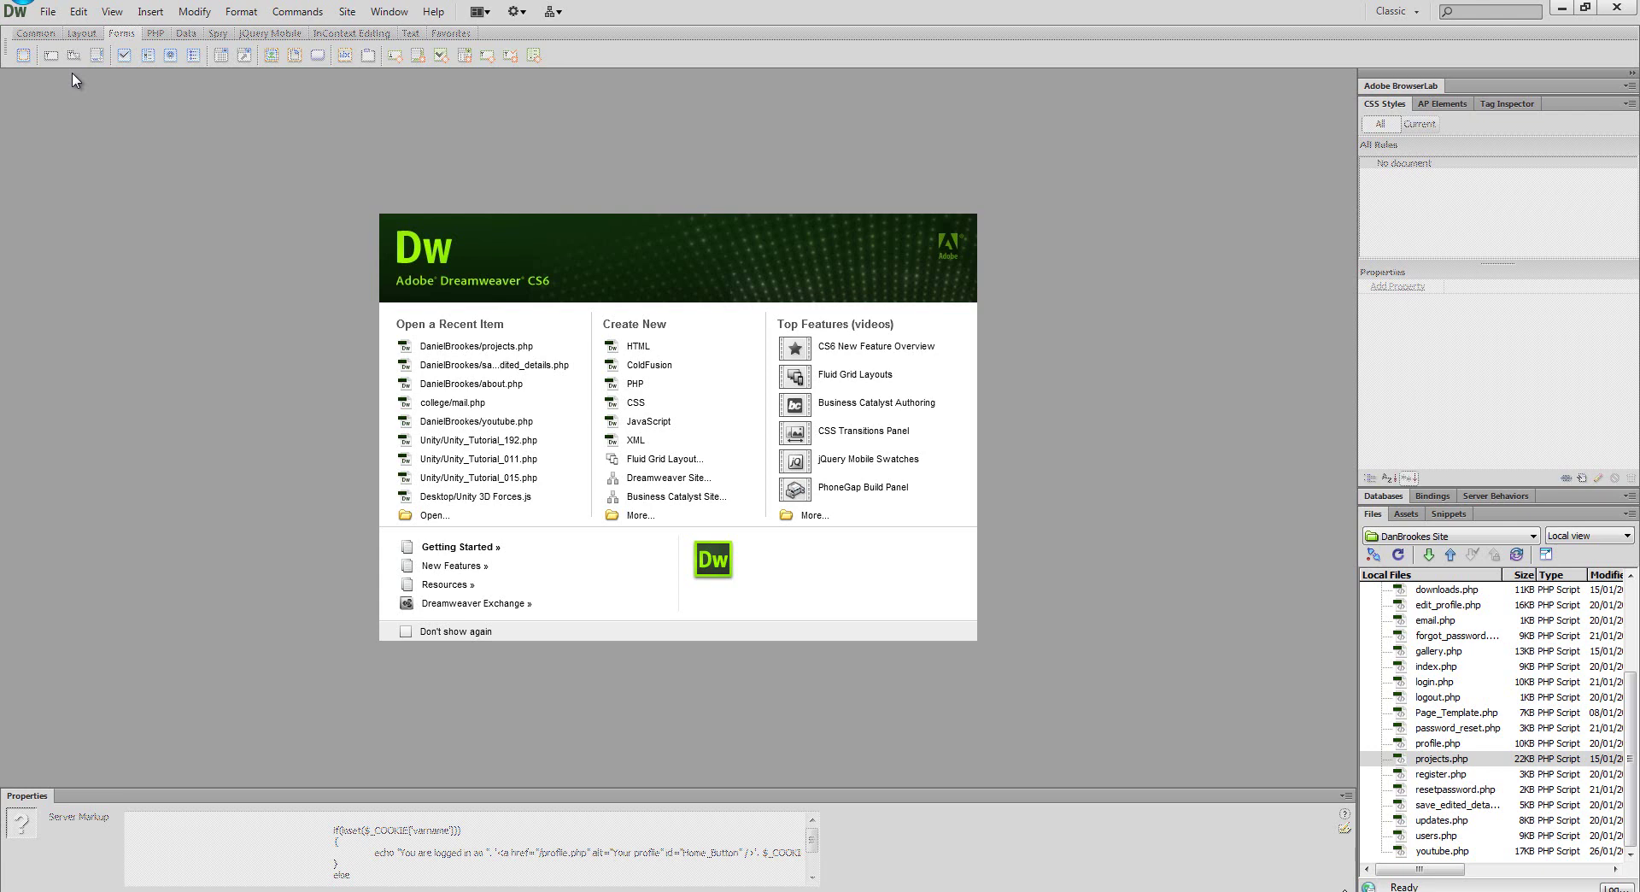
{"action": "left_click", "coordinate": [1434, 666]}
{"action": "scroll", "coordinate": [1394, 693], "scroll_direction": "up", "scroll_amount": 3}
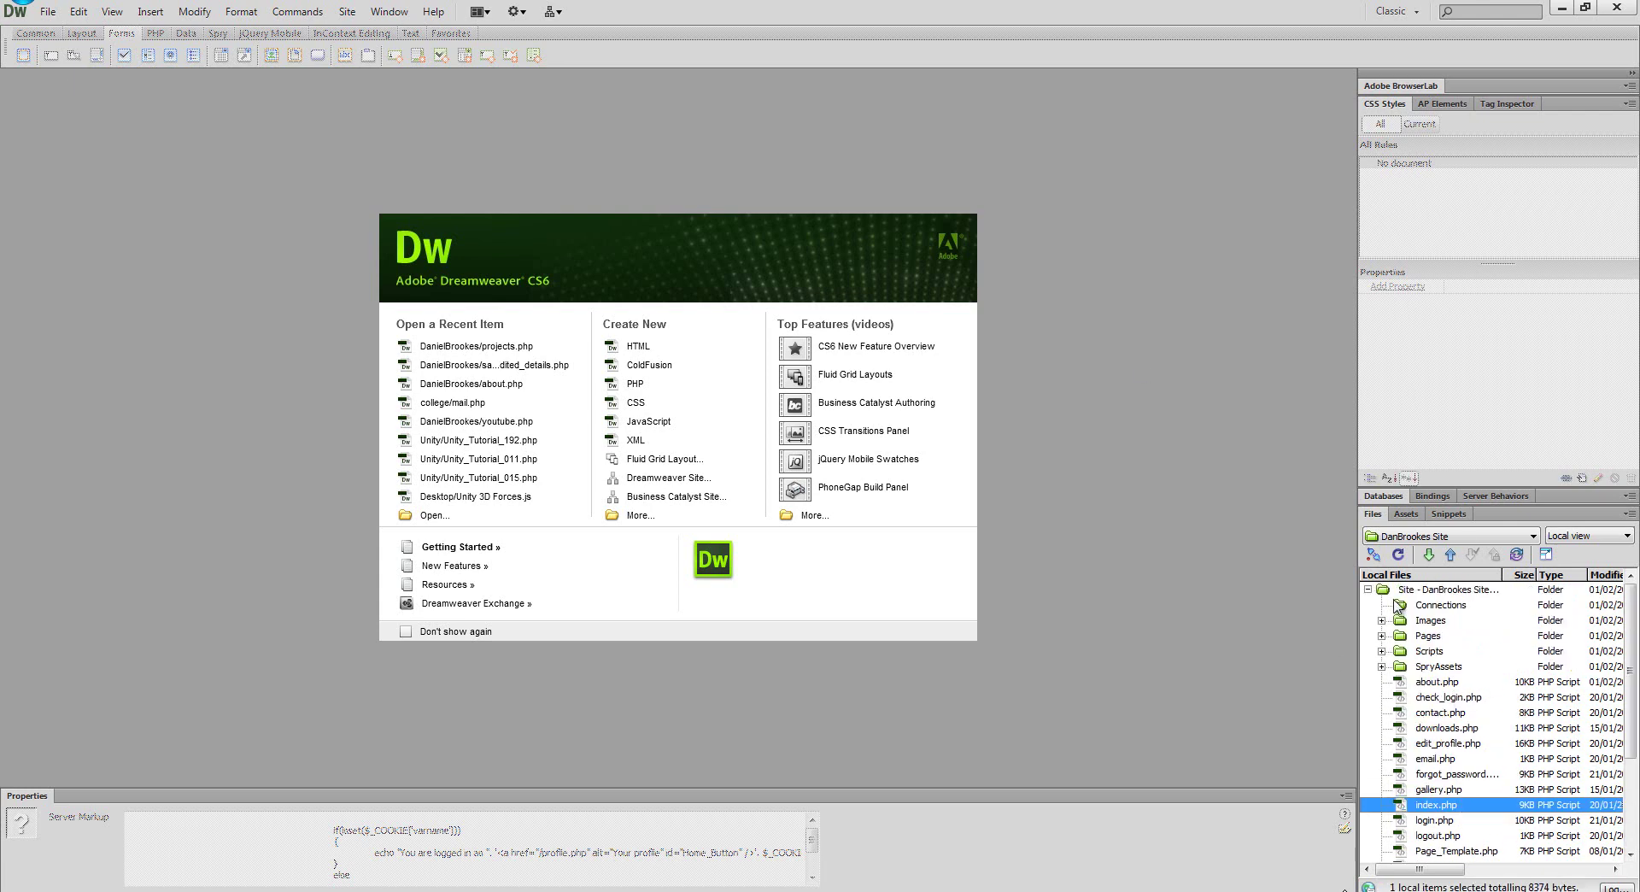
{"action": "left_click", "coordinate": [1368, 589]}
{"action": "left_click", "coordinate": [1425, 537]}
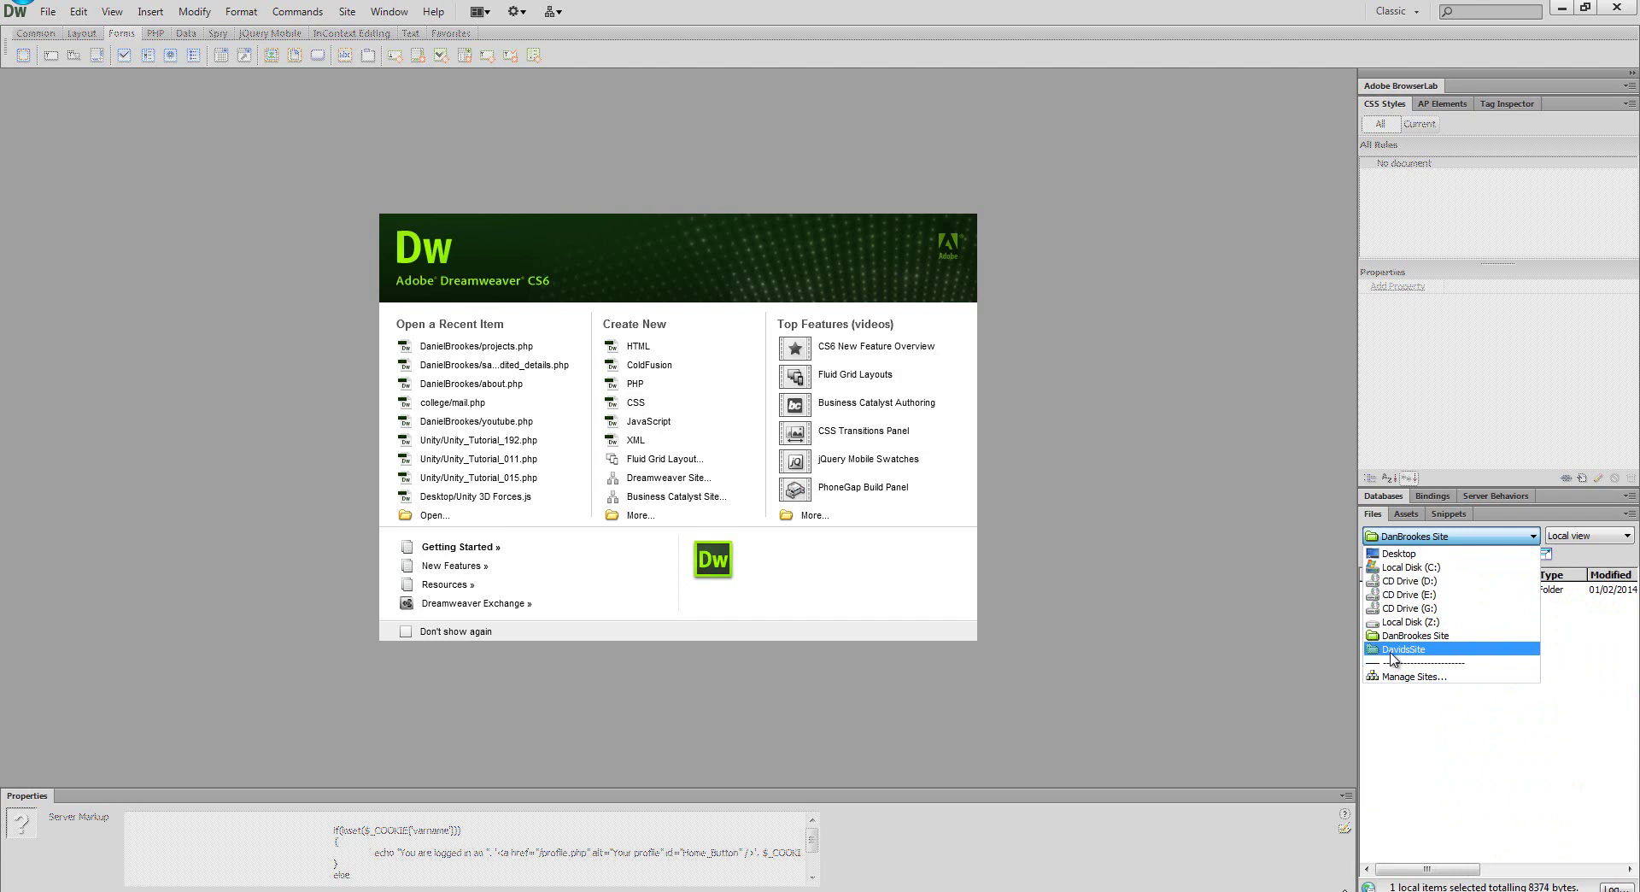
{"action": "left_click", "coordinate": [1464, 743]}
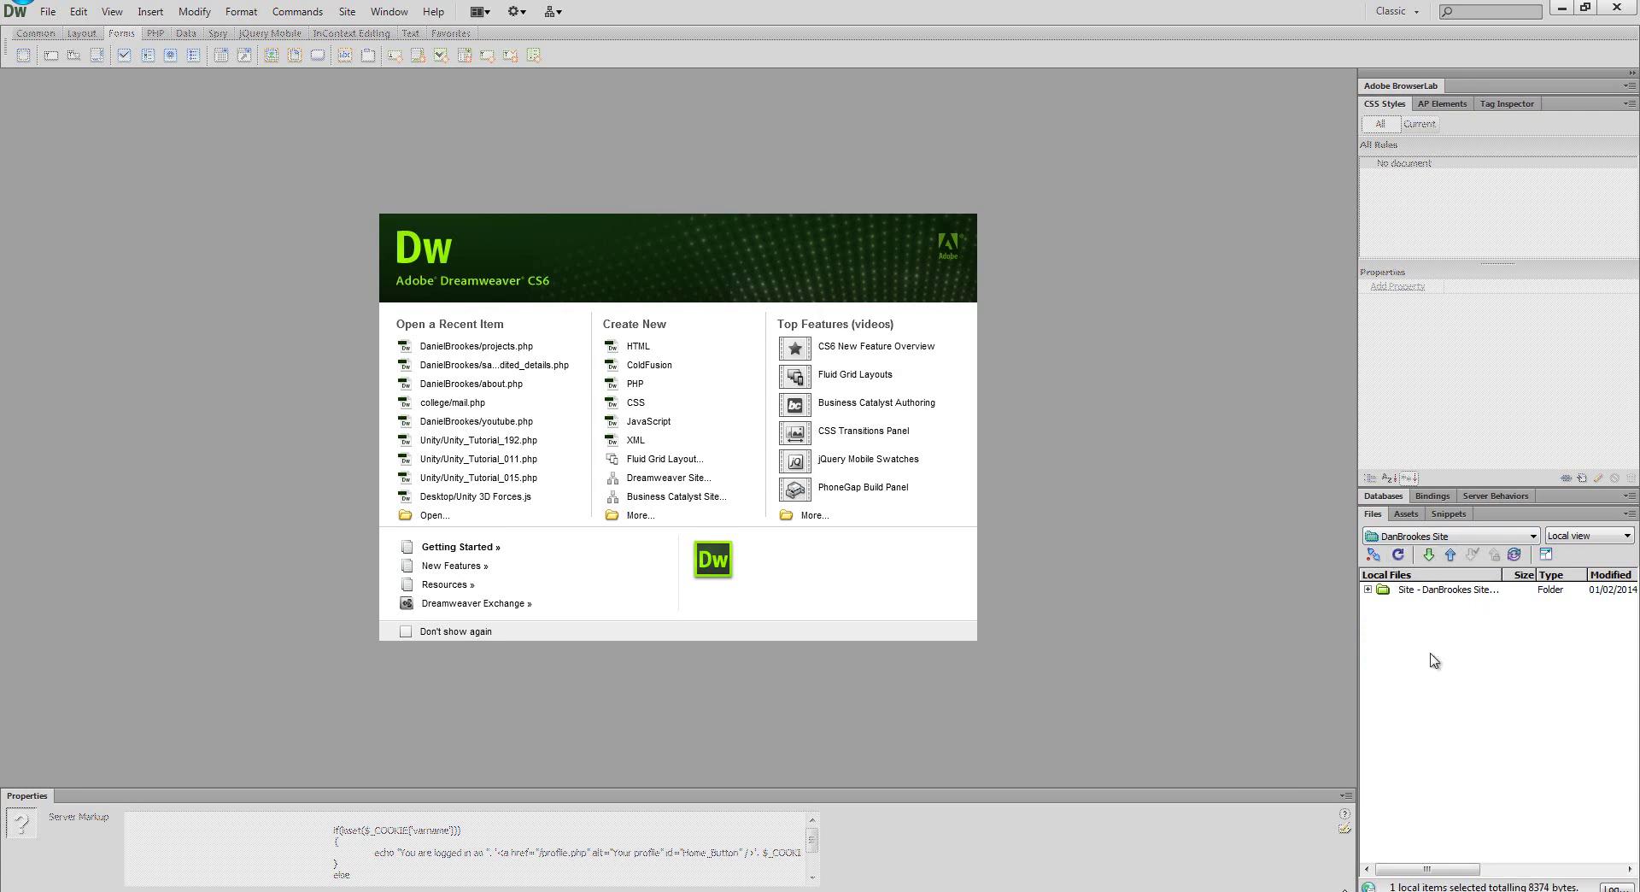
{"action": "left_click", "coordinate": [1367, 589]}
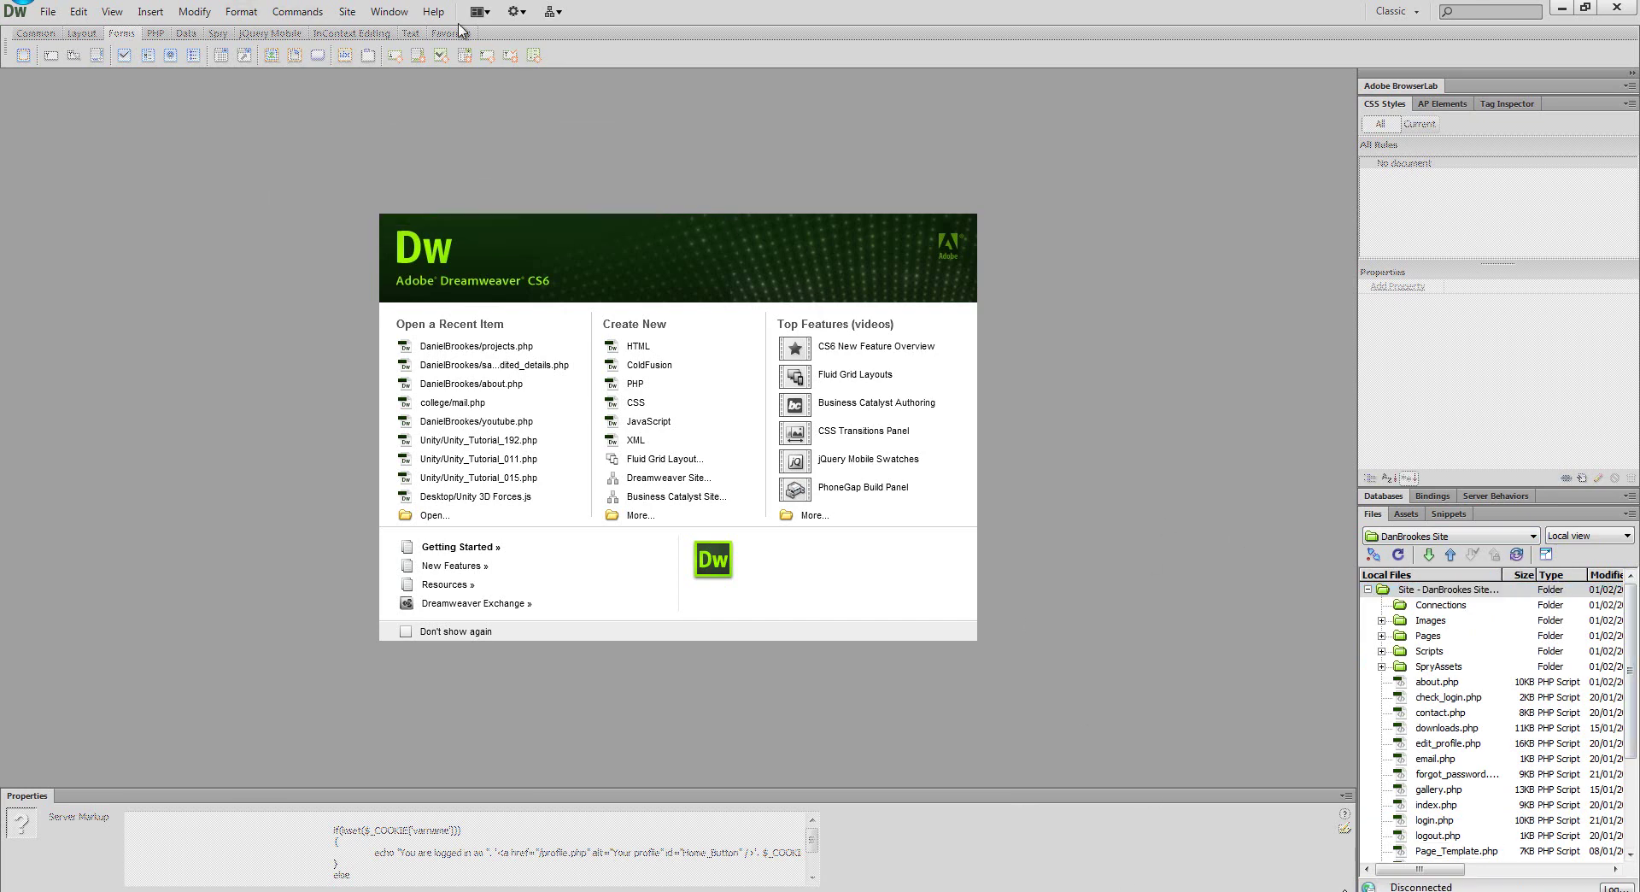
- Start a new site definition and name it "YouTube site", dismissing the Windows color scheme prompt
{"action": "left_click", "coordinate": [350, 17]}
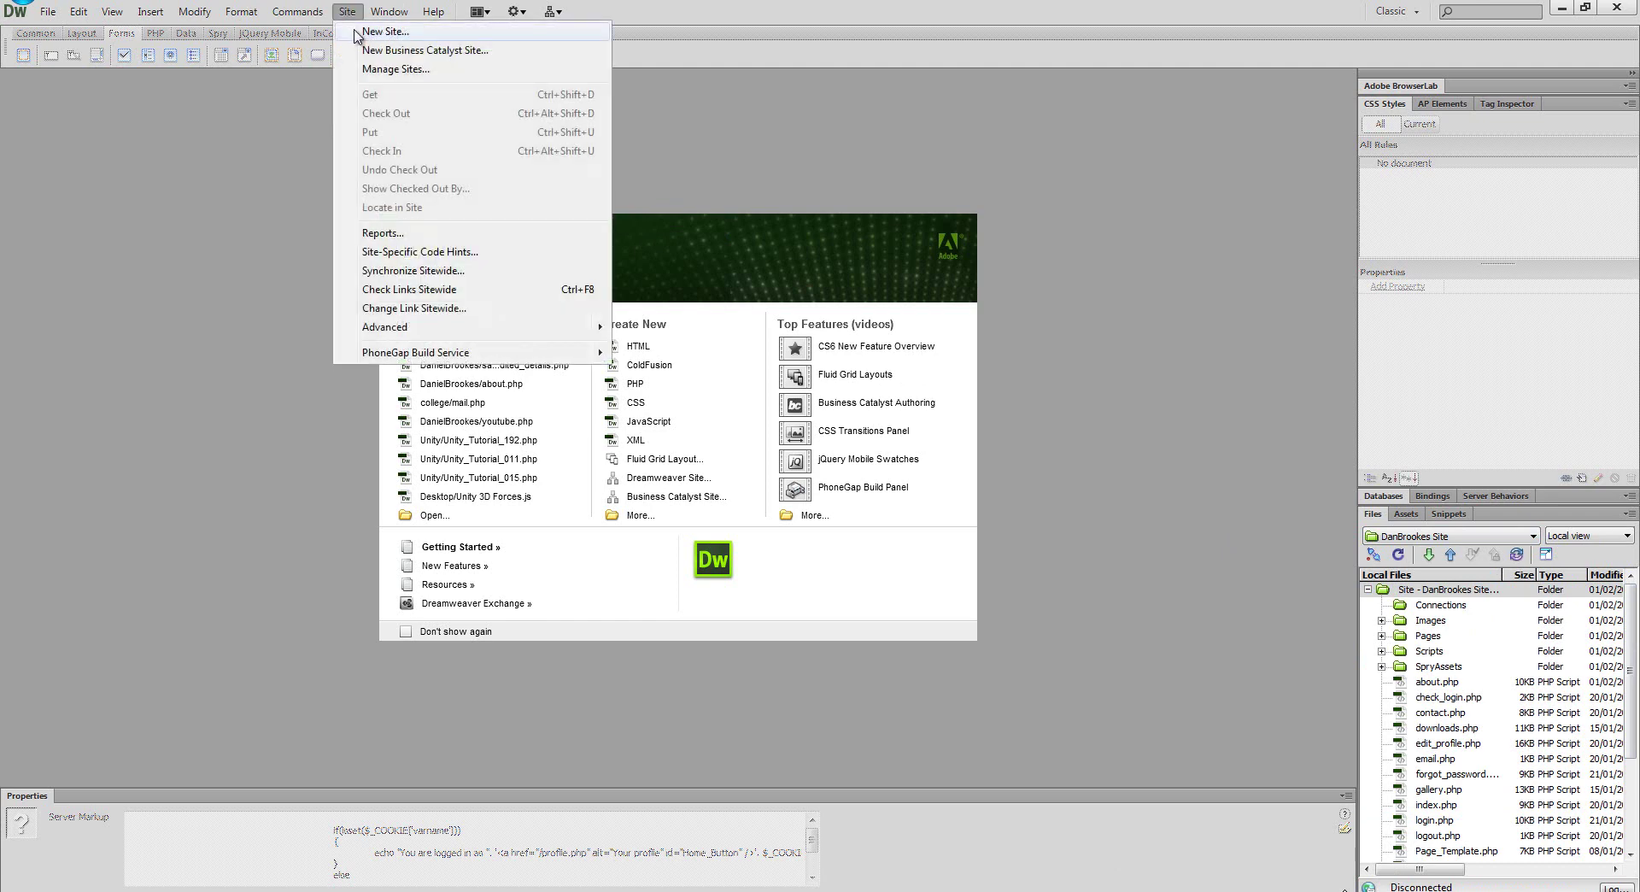
{"action": "left_click", "coordinate": [357, 32]}
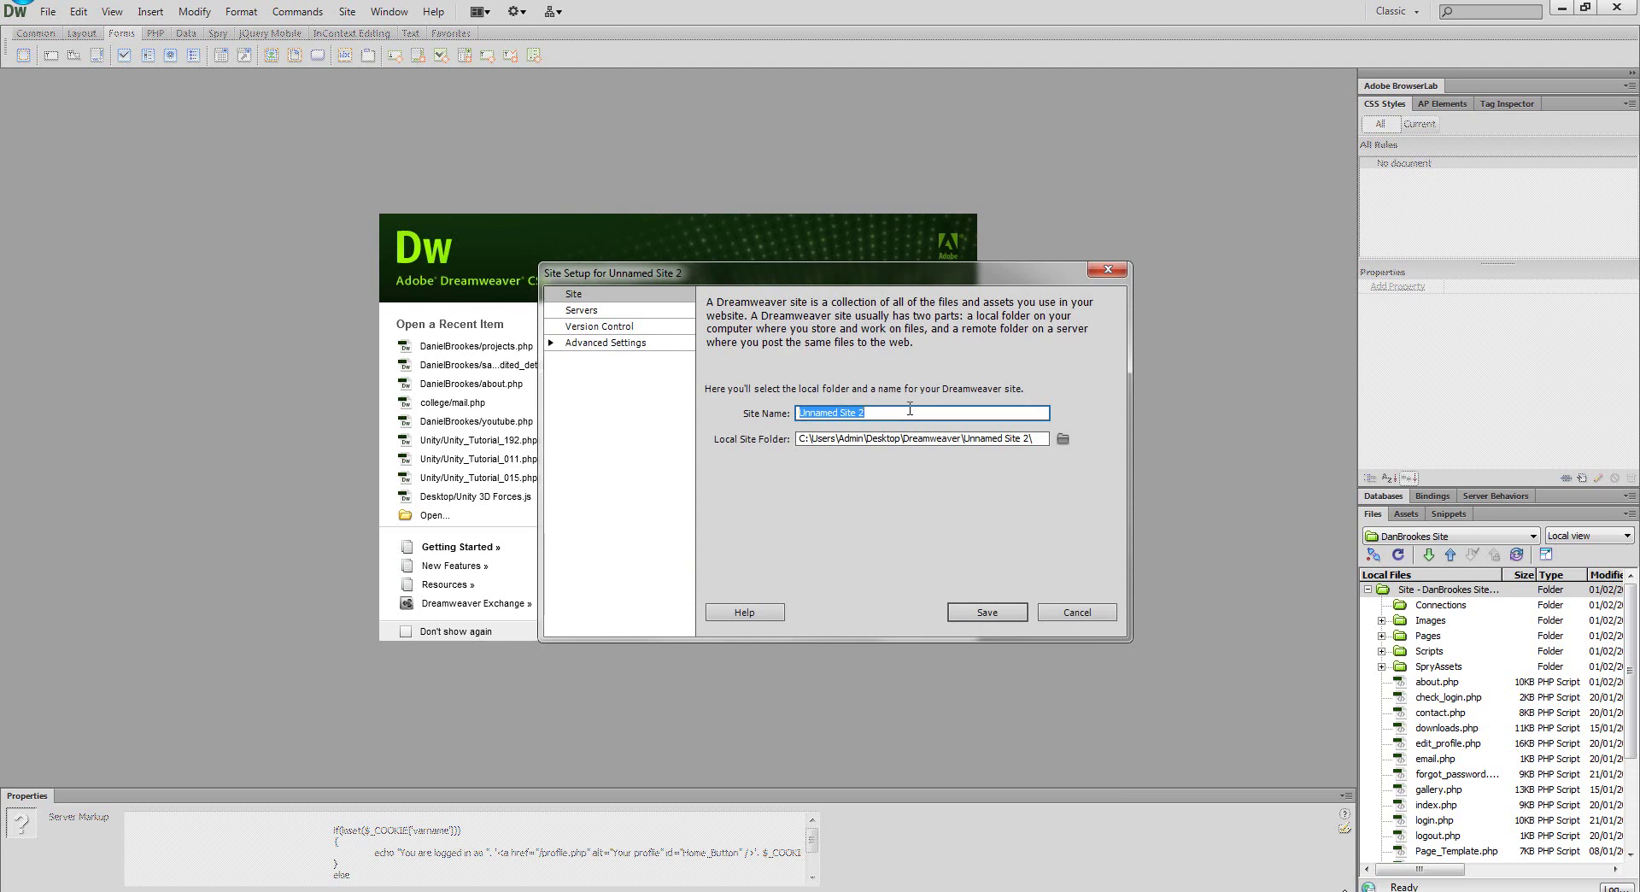
{"action": "key", "text": "BackSpace"}
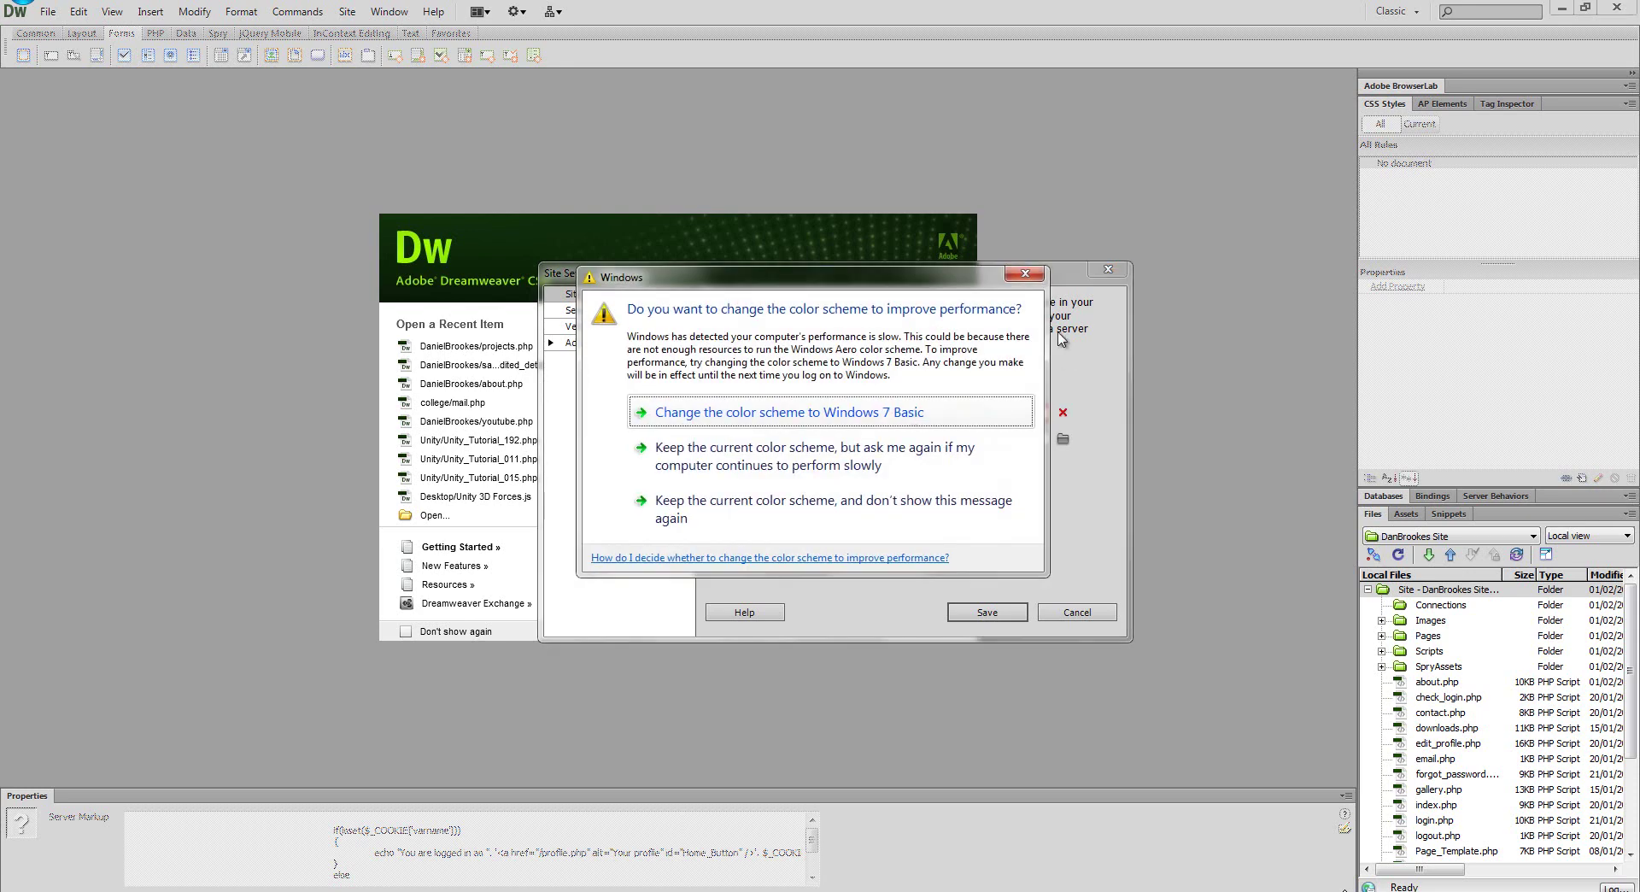
{"action": "left_click", "coordinate": [1021, 273]}
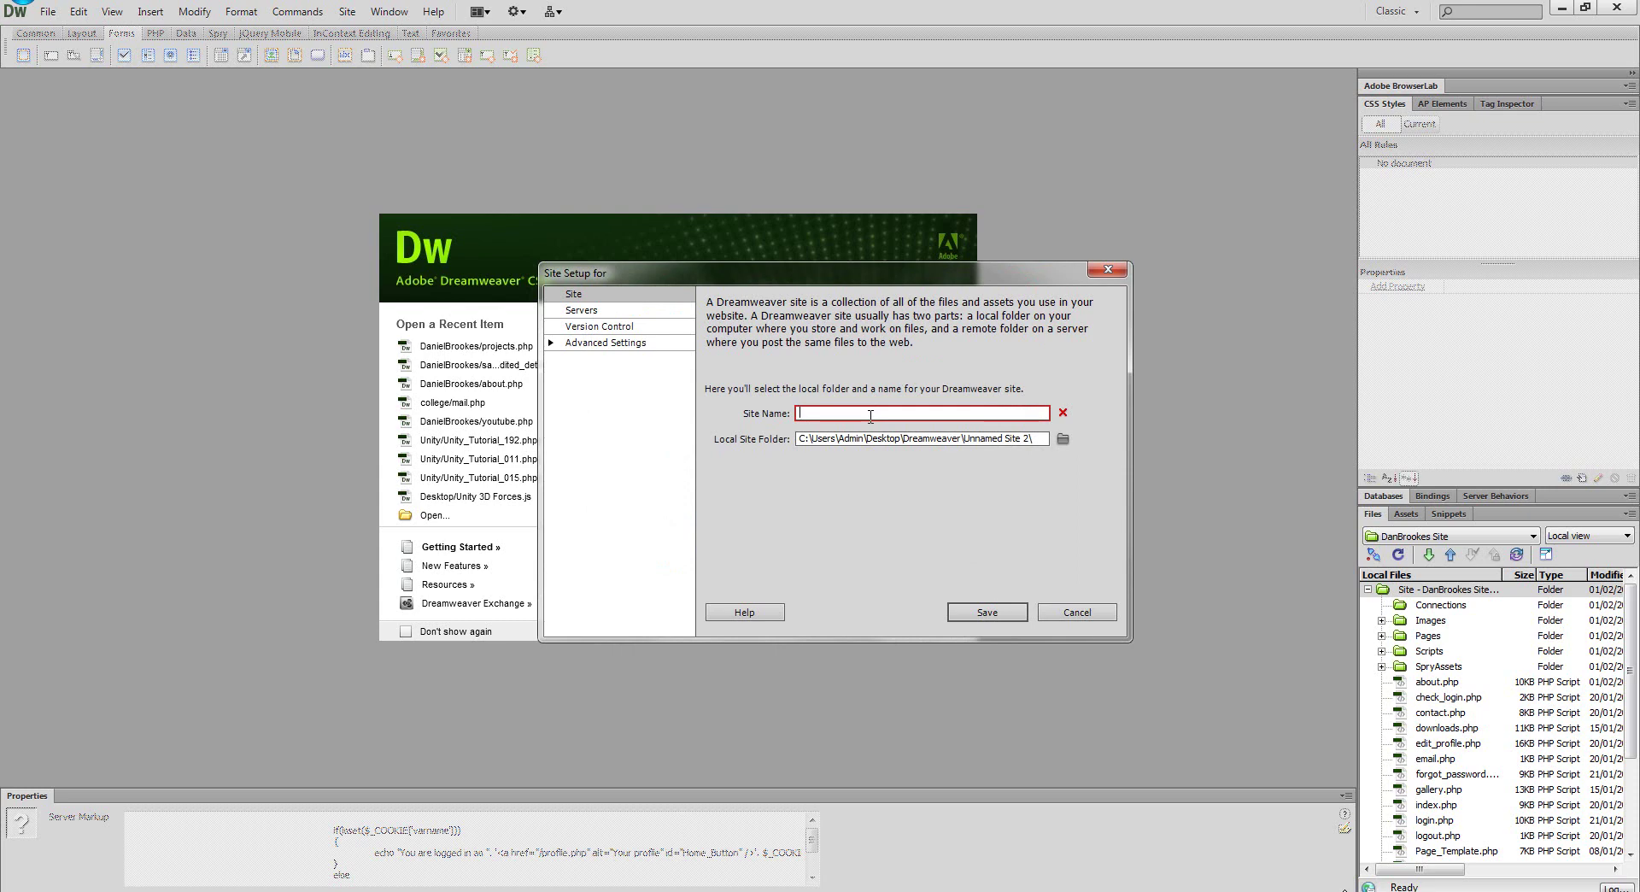
{"action": "type", "text": "YouTube site"}
- Create a folder named YouTube inside the Dreamweaver folder and choose it as the local site folder
{"action": "left_click_drag", "start_coordinate": [843, 441], "coordinate": [1017, 441]}
{"action": "left_click", "coordinate": [940, 443]}
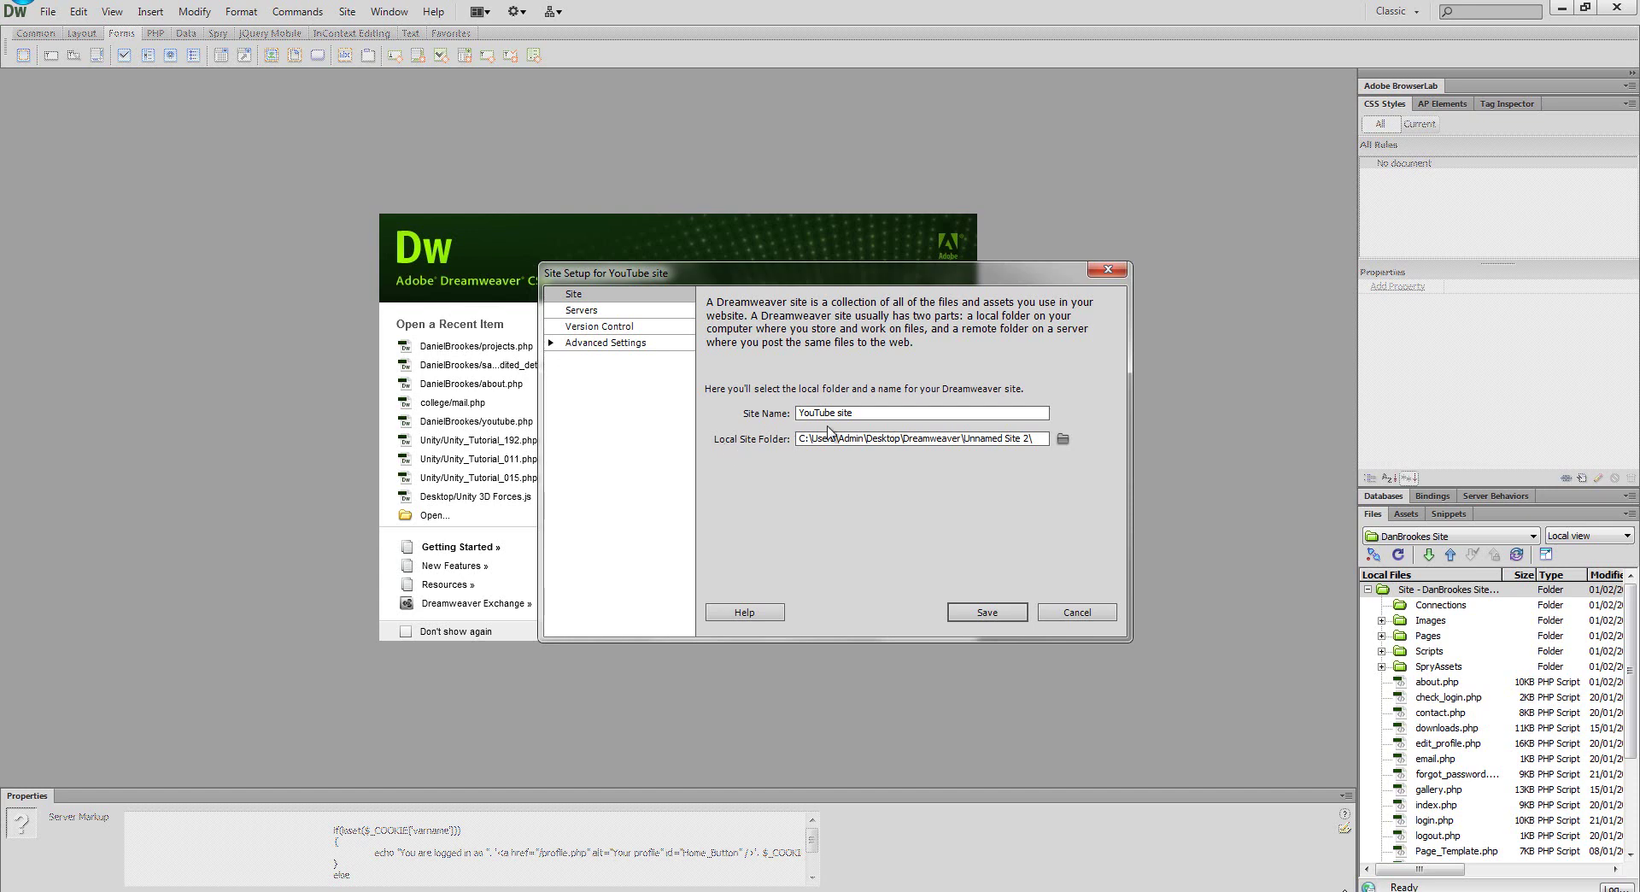
{"action": "double_click", "coordinate": [957, 437]}
{"action": "left_click", "coordinate": [1062, 438]}
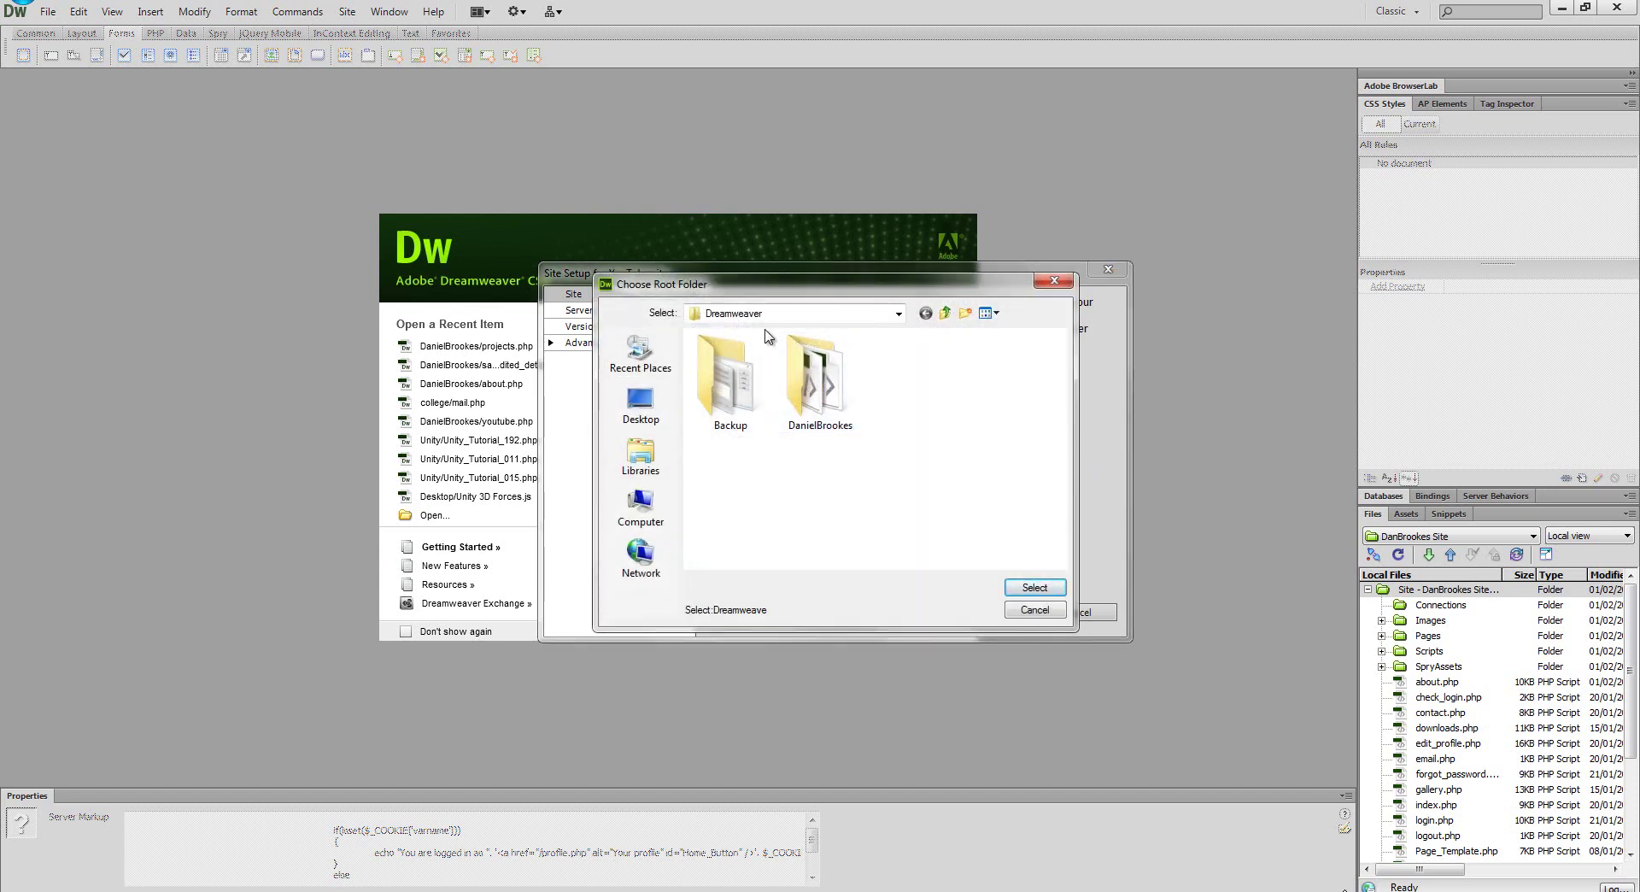
{"action": "left_click", "coordinate": [964, 314]}
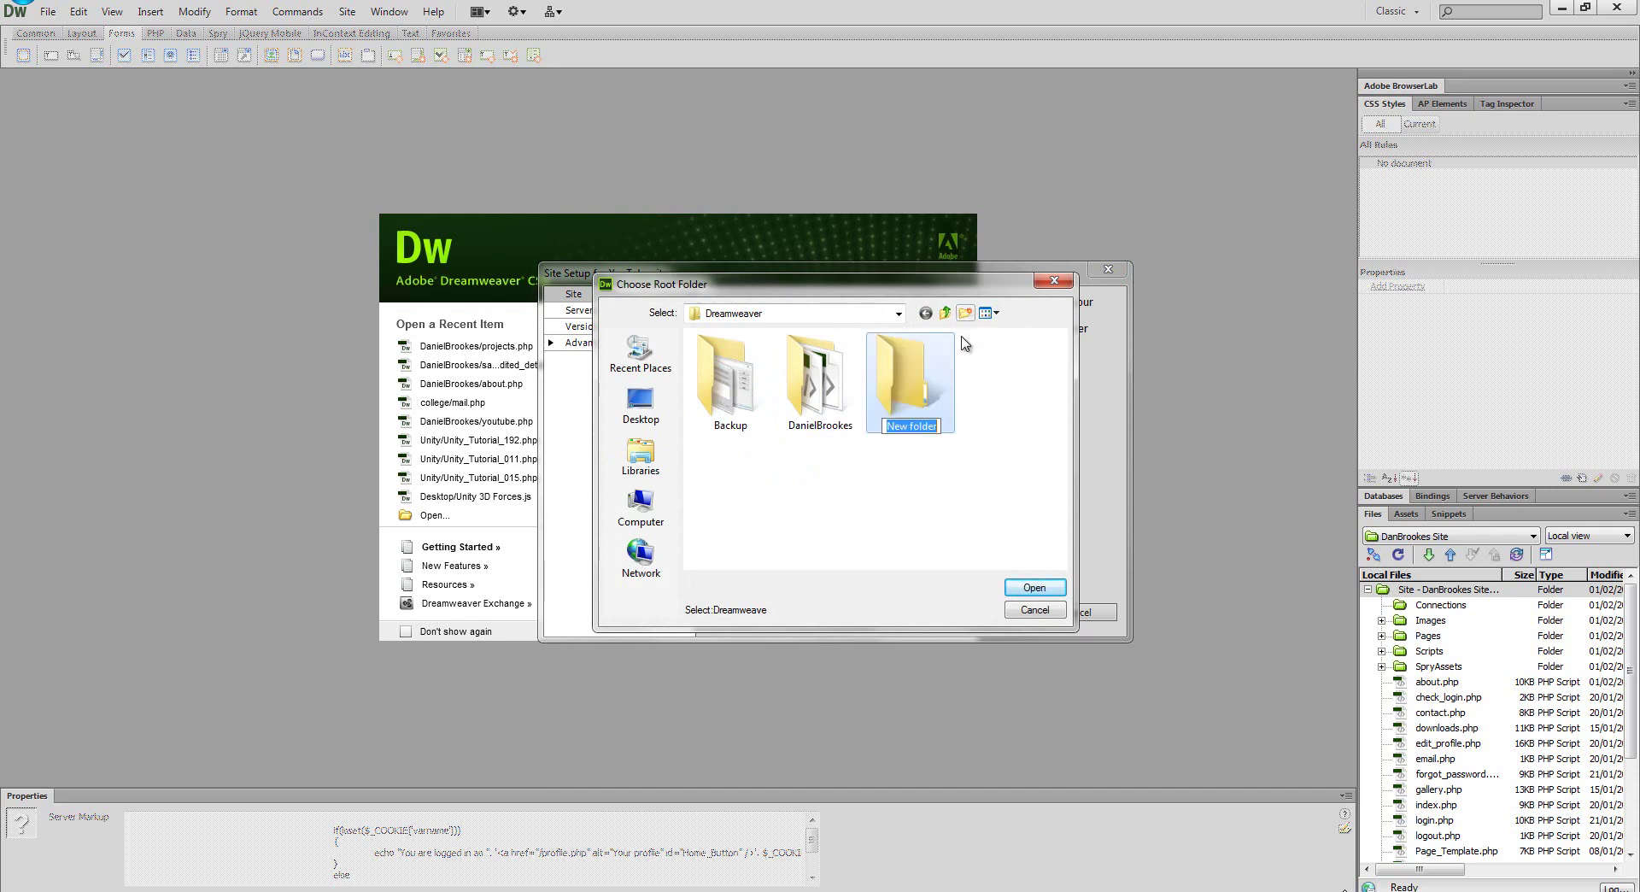
{"action": "type", "text": "YouTube"}
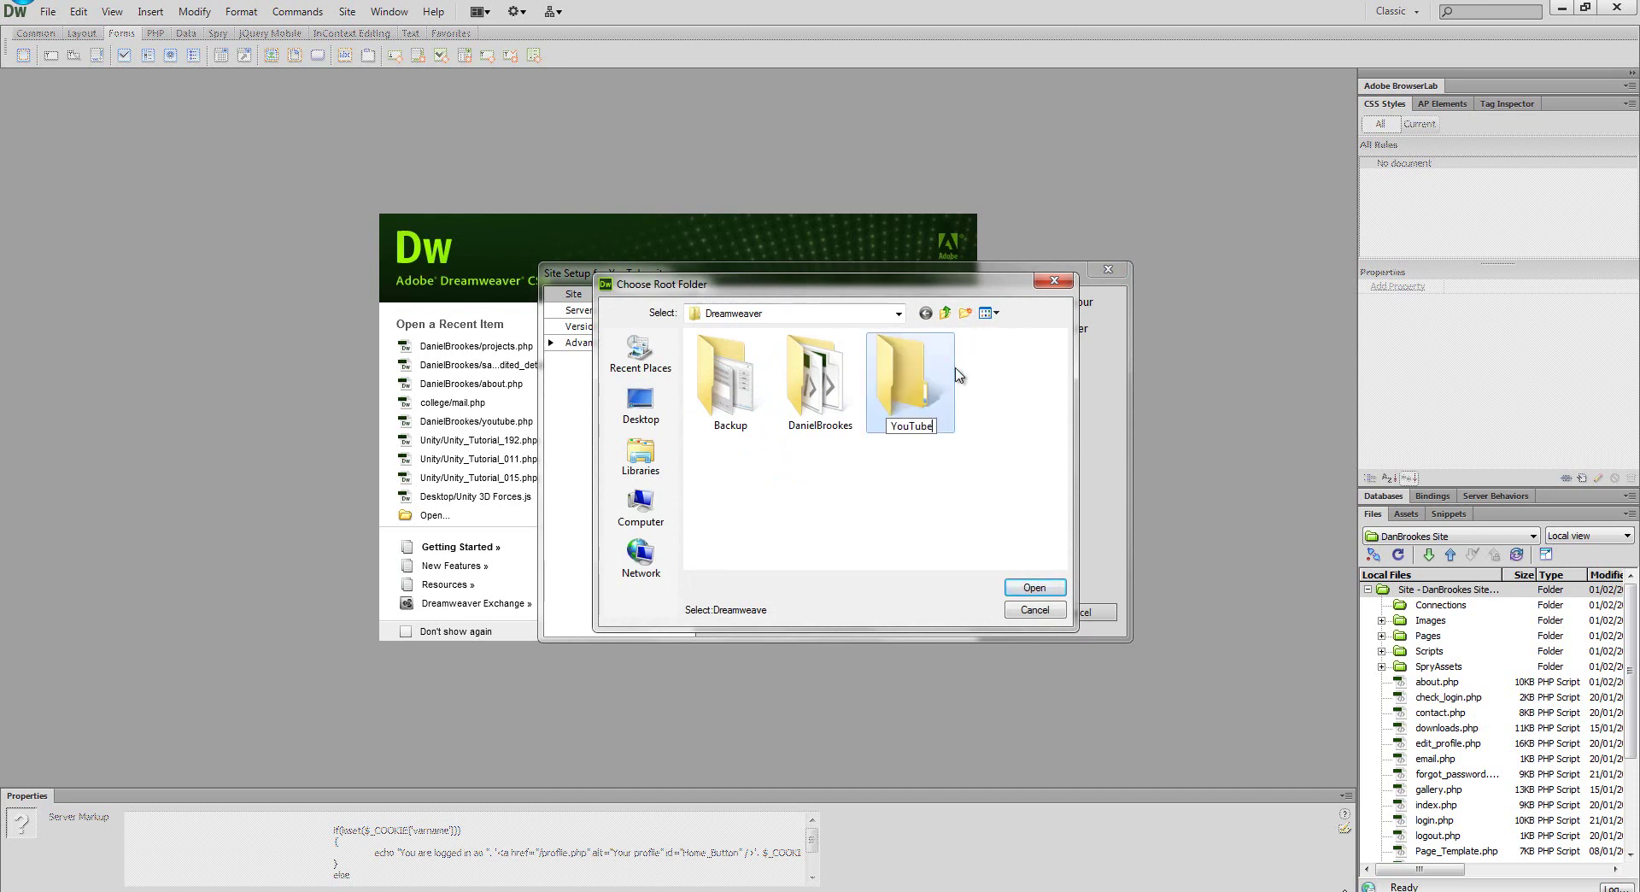
{"action": "key", "text": "Return"}
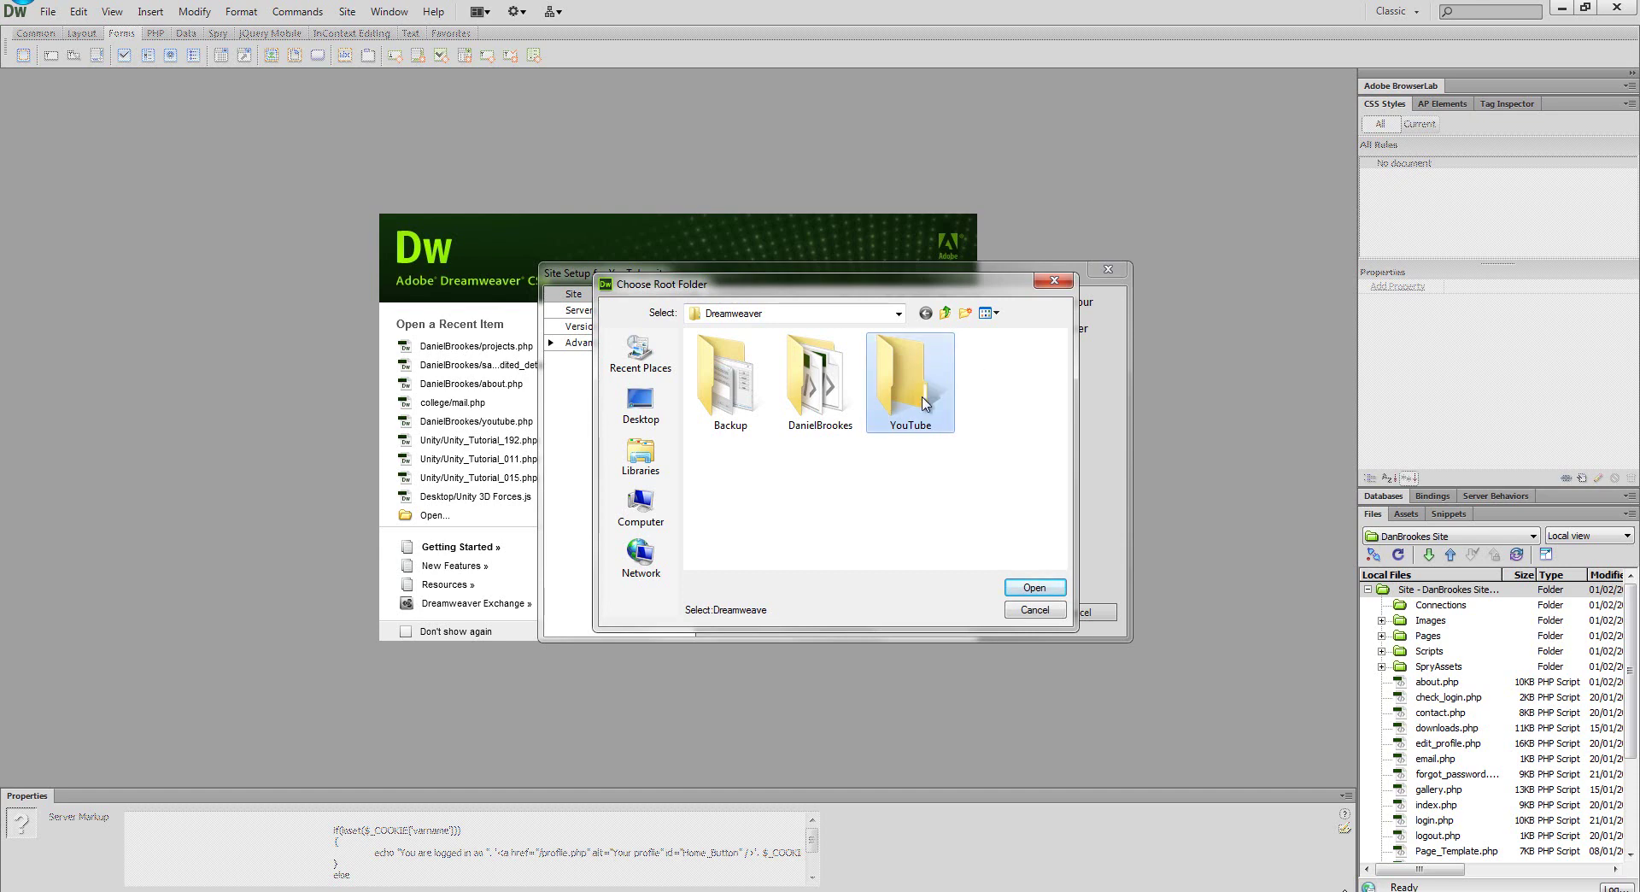
{"action": "double_click", "coordinate": [925, 394]}
{"action": "left_click", "coordinate": [1034, 586]}
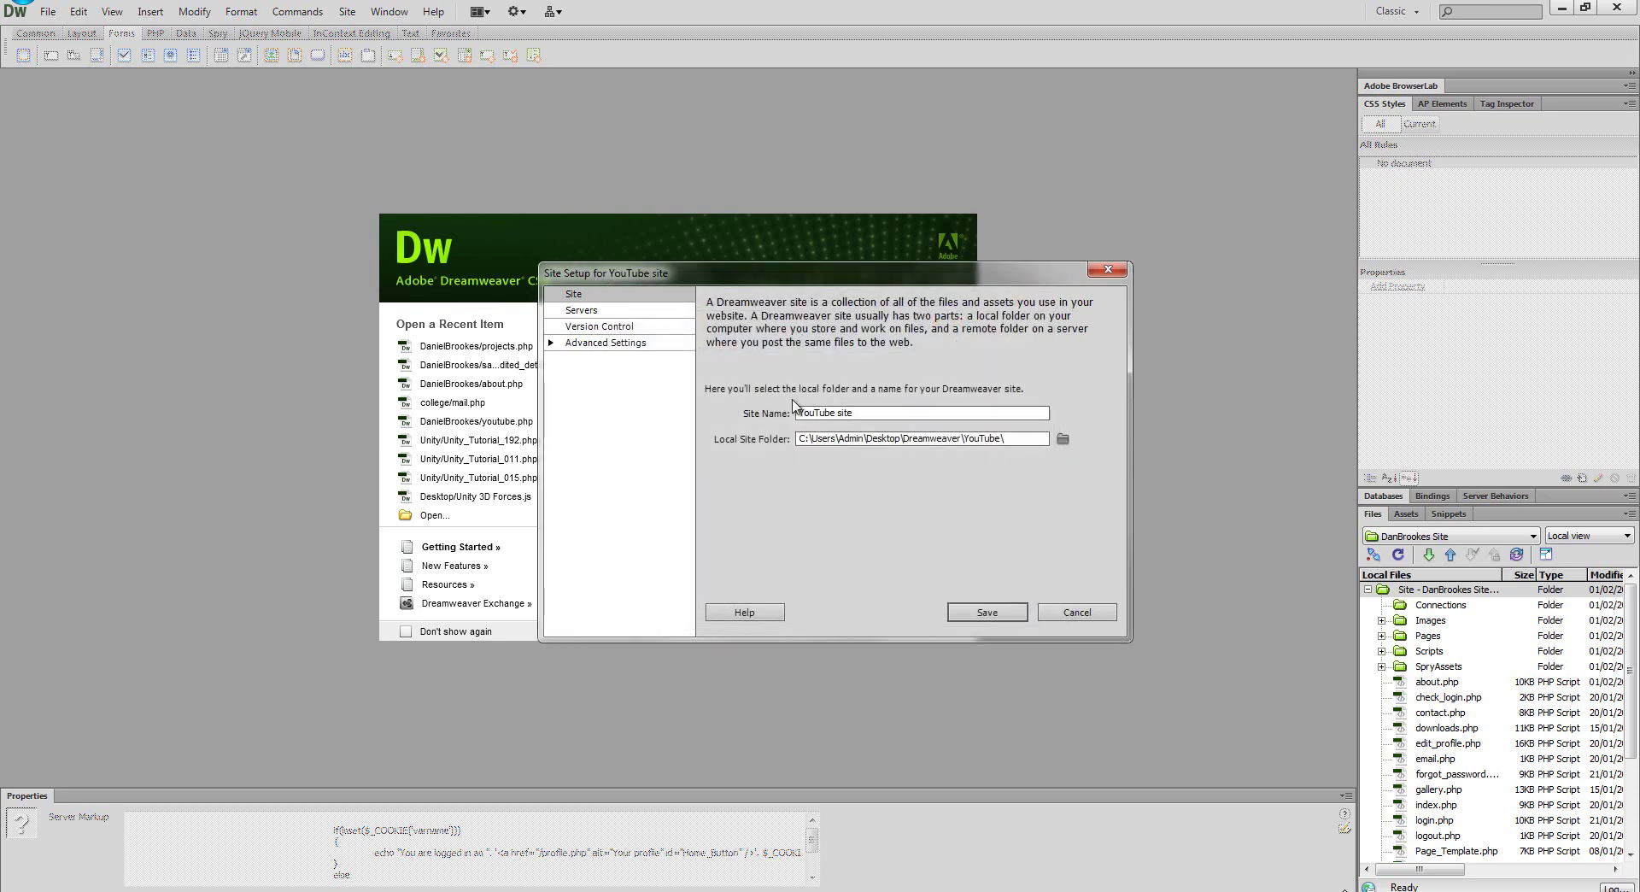
{"action": "left_click", "coordinate": [1062, 438]}
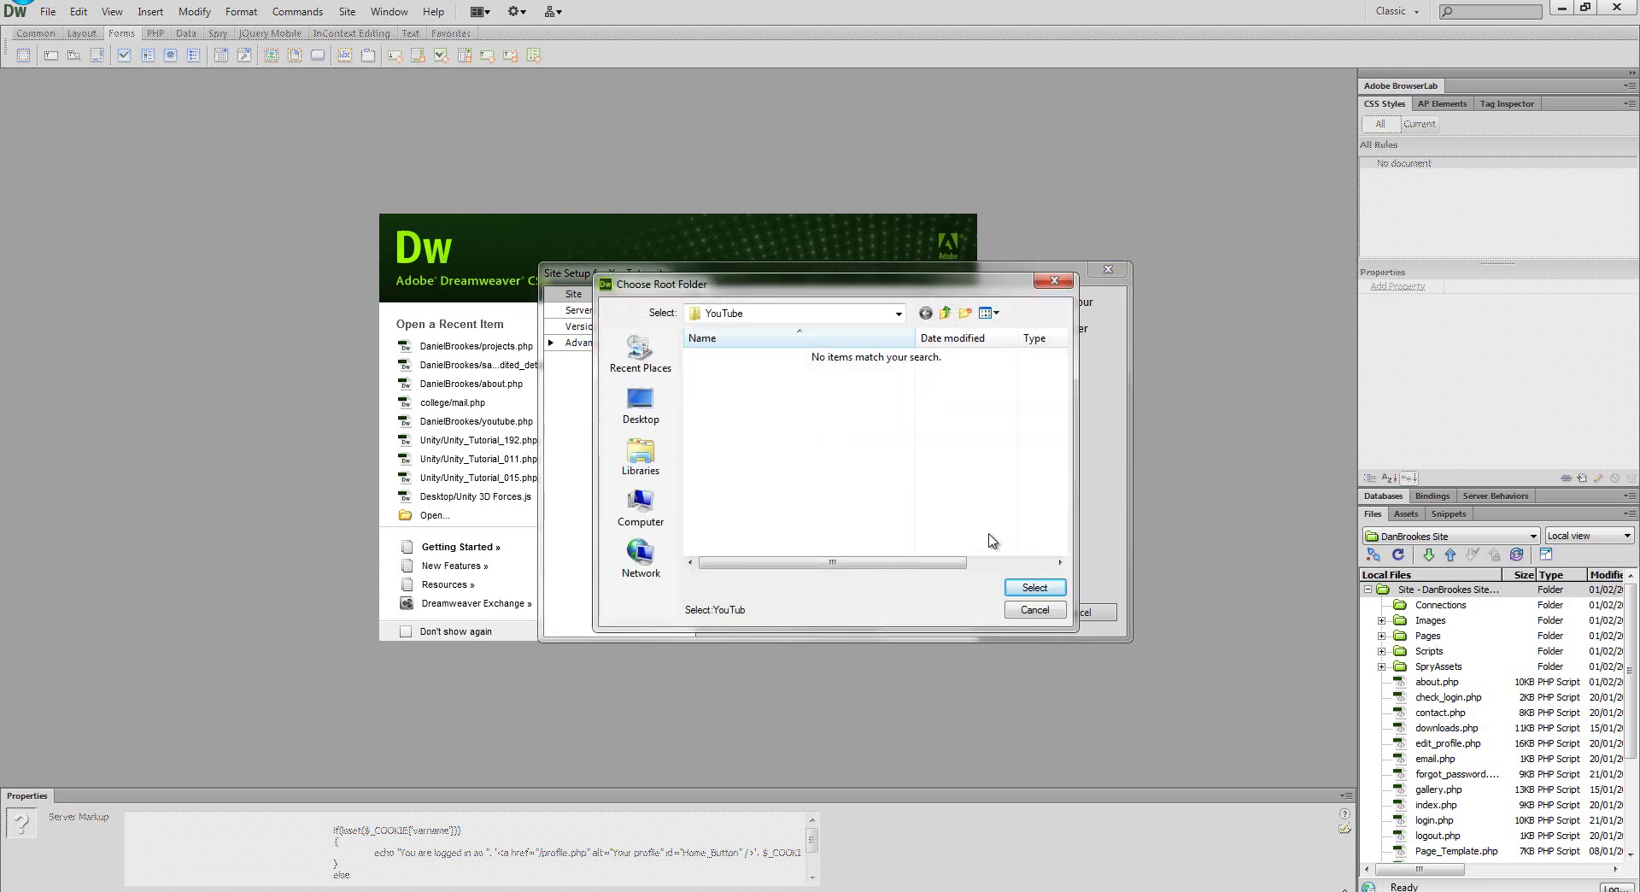
{"action": "left_click", "coordinate": [1036, 591]}
{"action": "left_click", "coordinate": [582, 310]}
{"action": "left_click", "coordinate": [592, 295]}
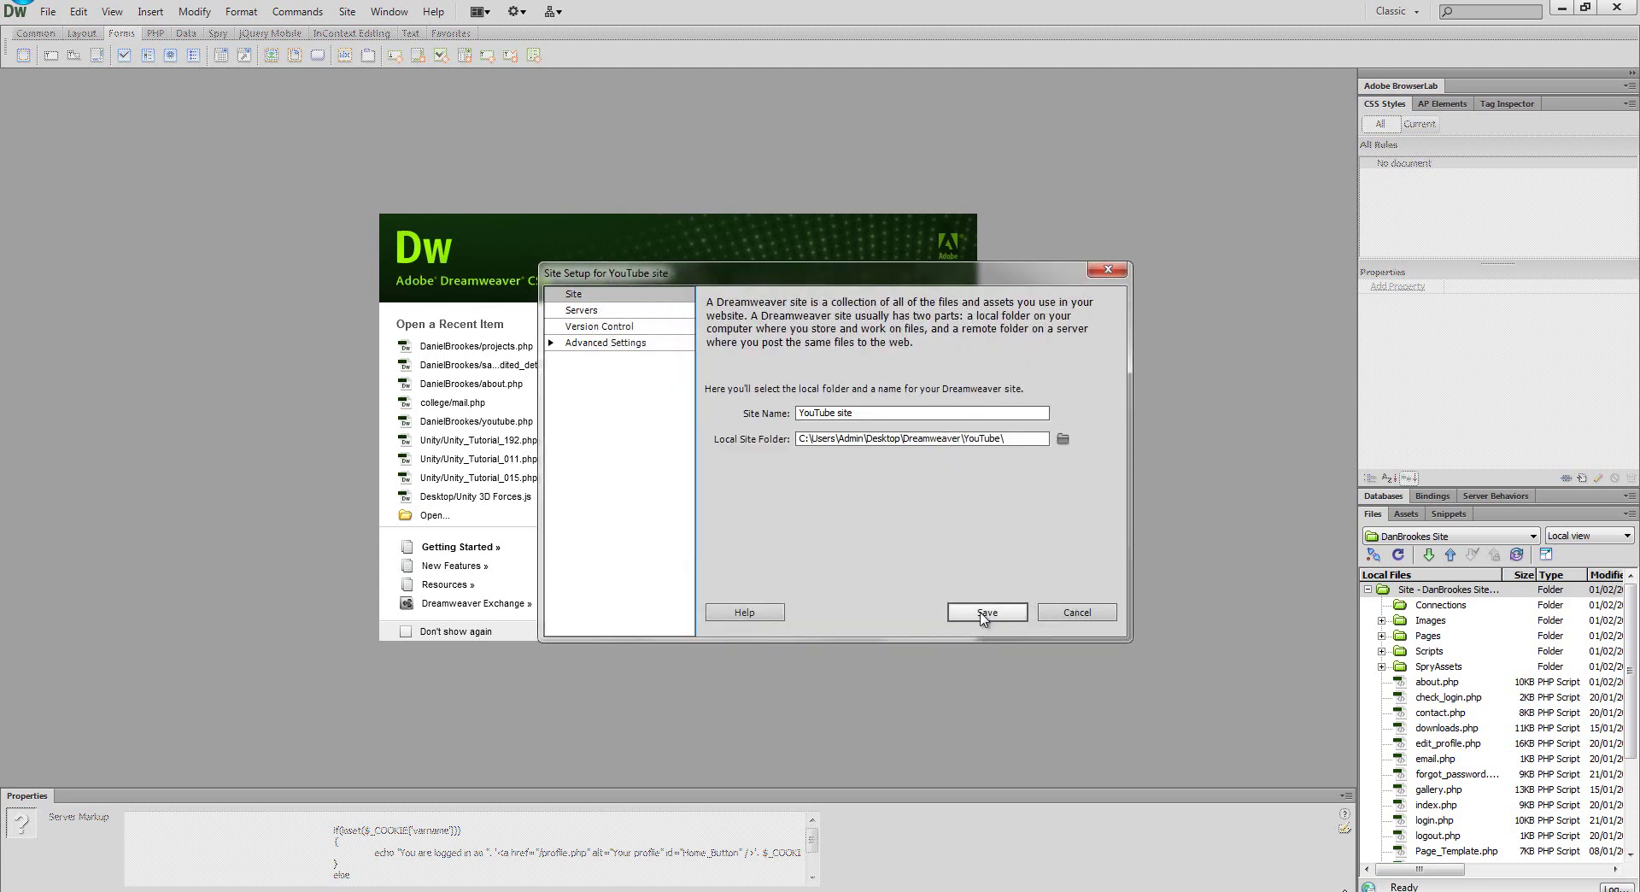
- Create an Images folder inside the YouTube folder, set it as the default images folder and save the site setup
{"action": "left_click", "coordinate": [608, 344]}
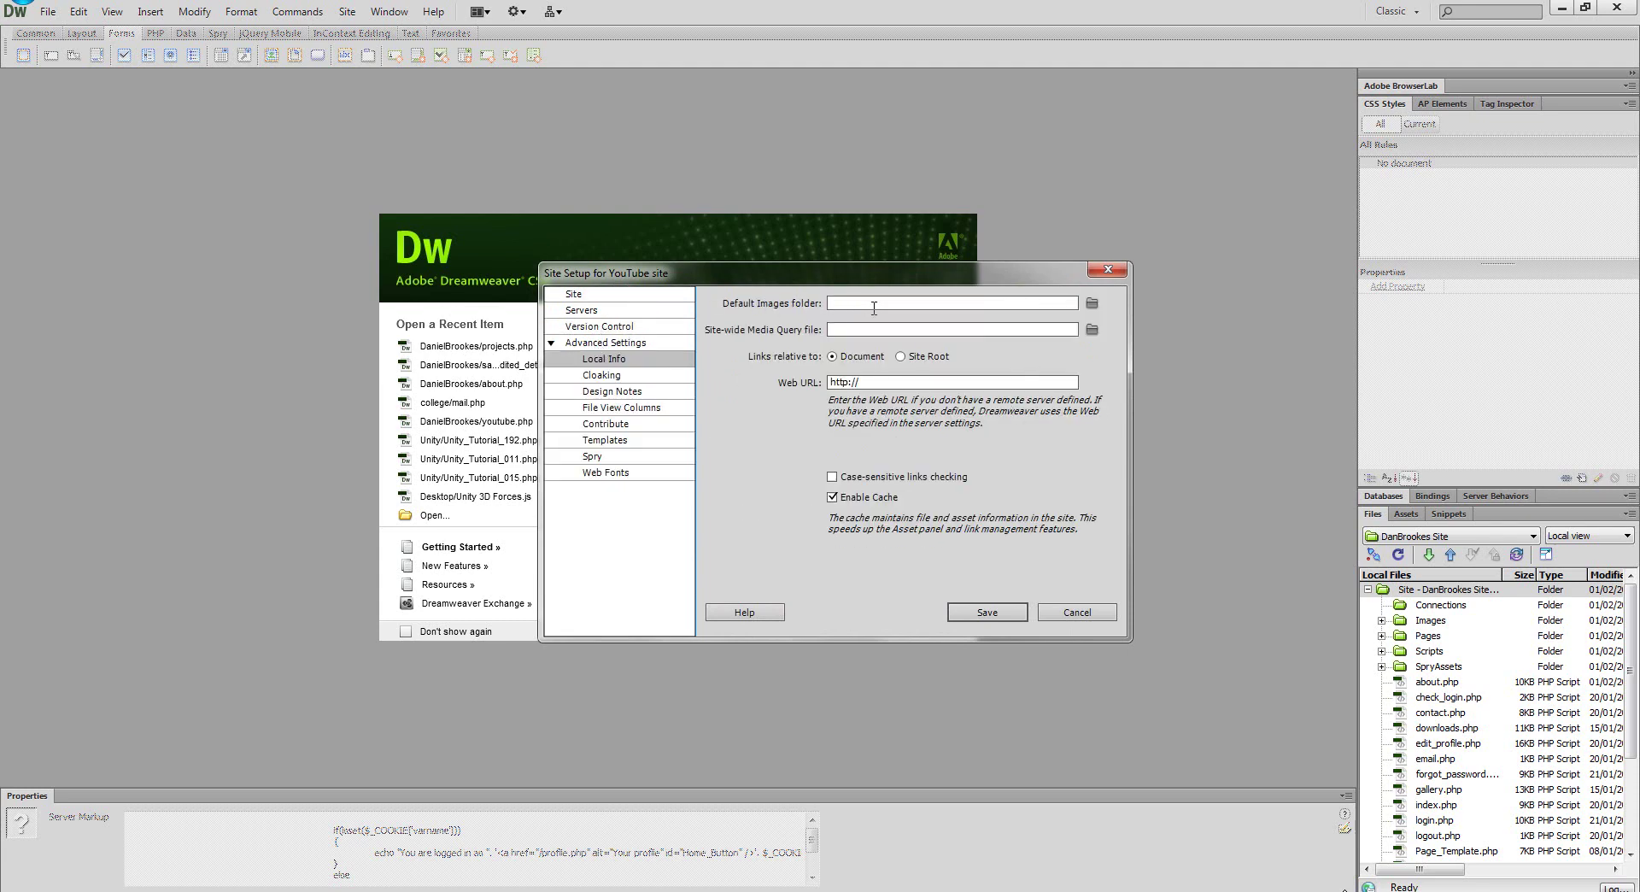
{"action": "left_click", "coordinate": [874, 307]}
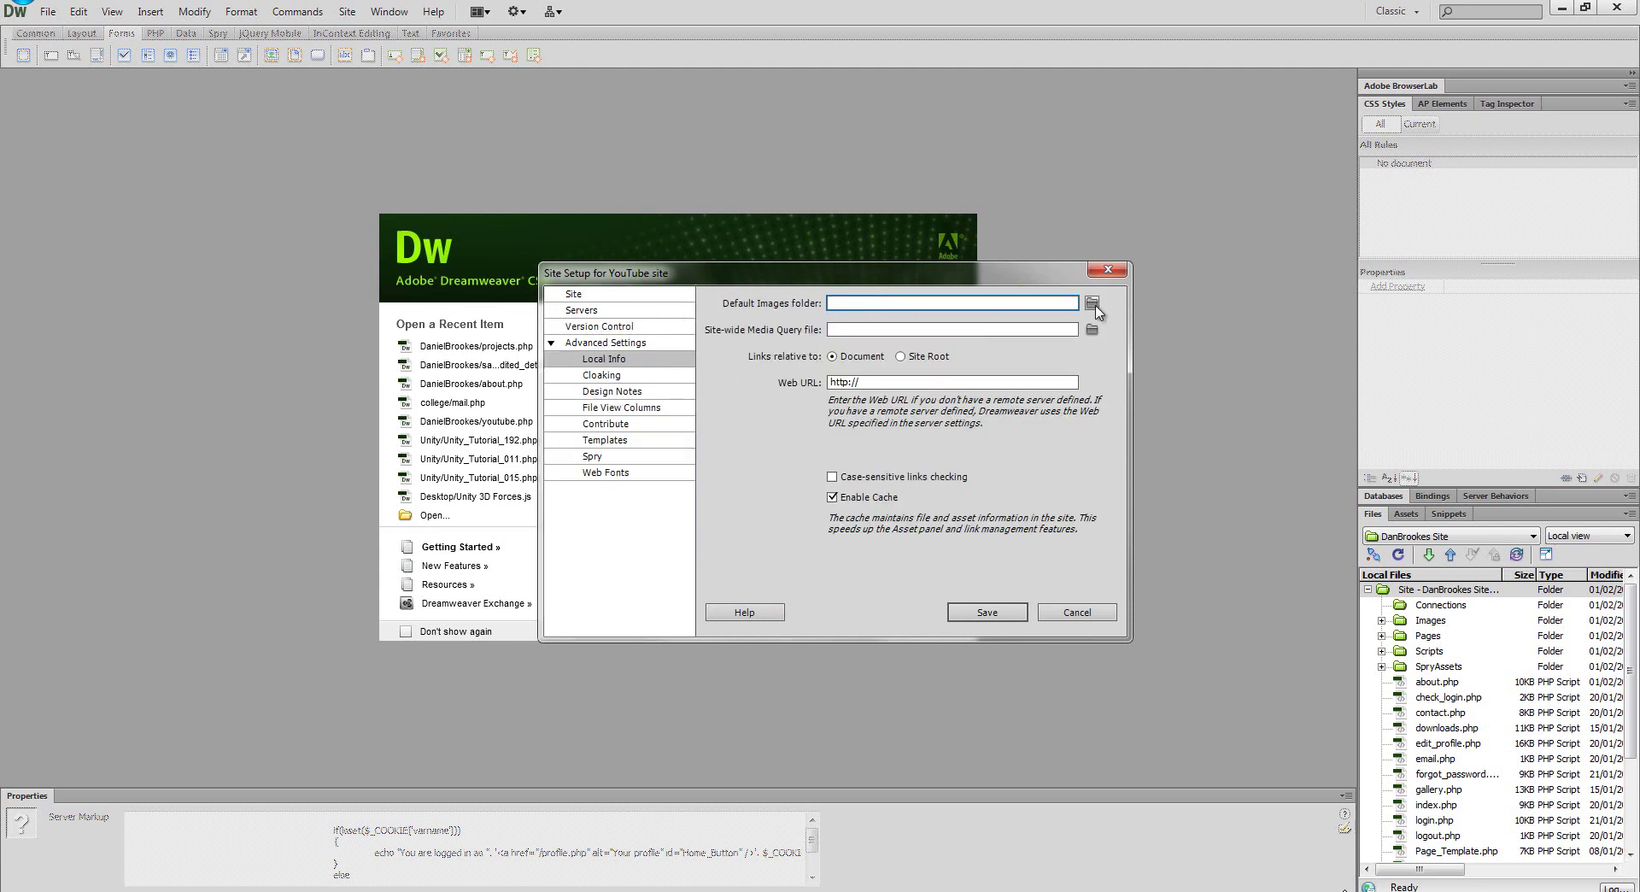
{"action": "left_click", "coordinate": [1093, 306]}
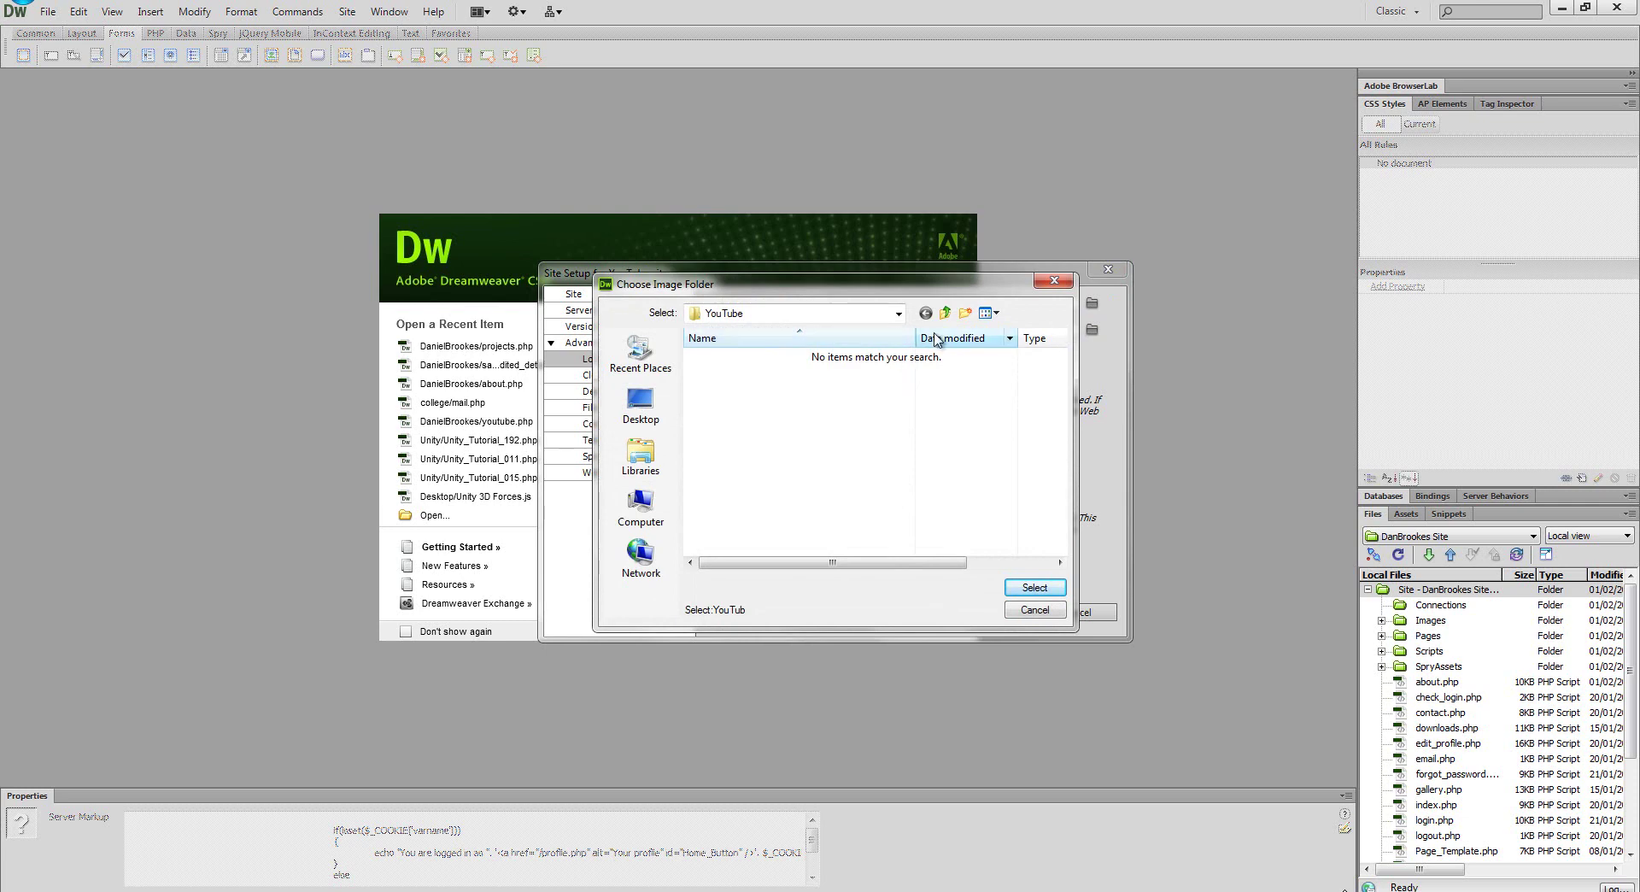
{"action": "left_click", "coordinate": [964, 314]}
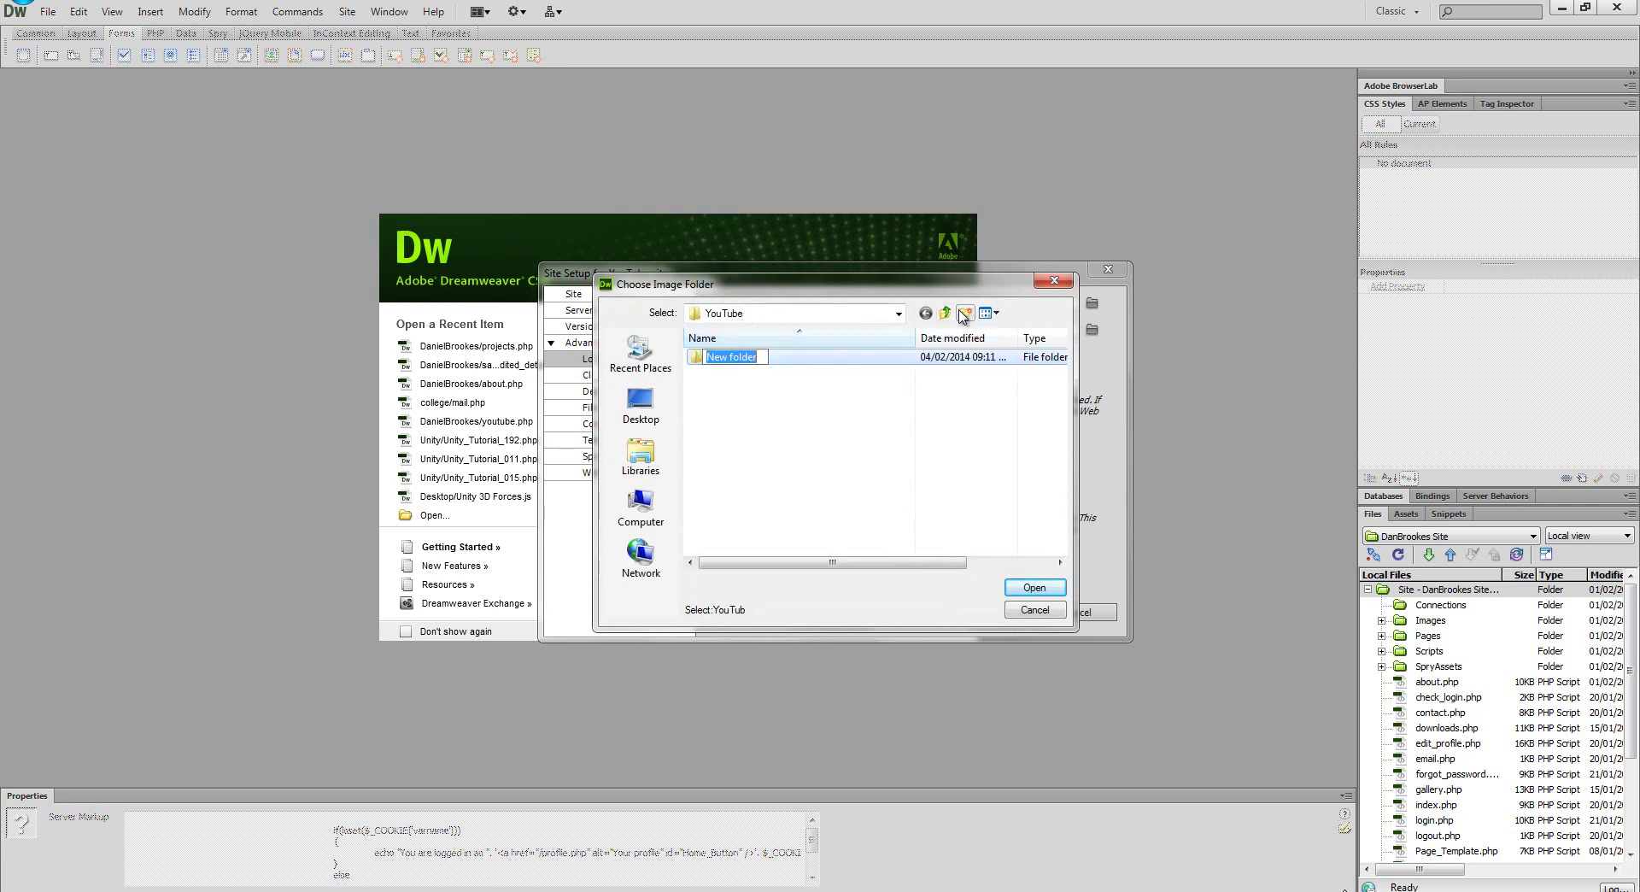
{"action": "type", "text": "Images"}
{"action": "key", "text": "Return"}
{"action": "left_click", "coordinate": [1016, 586]}
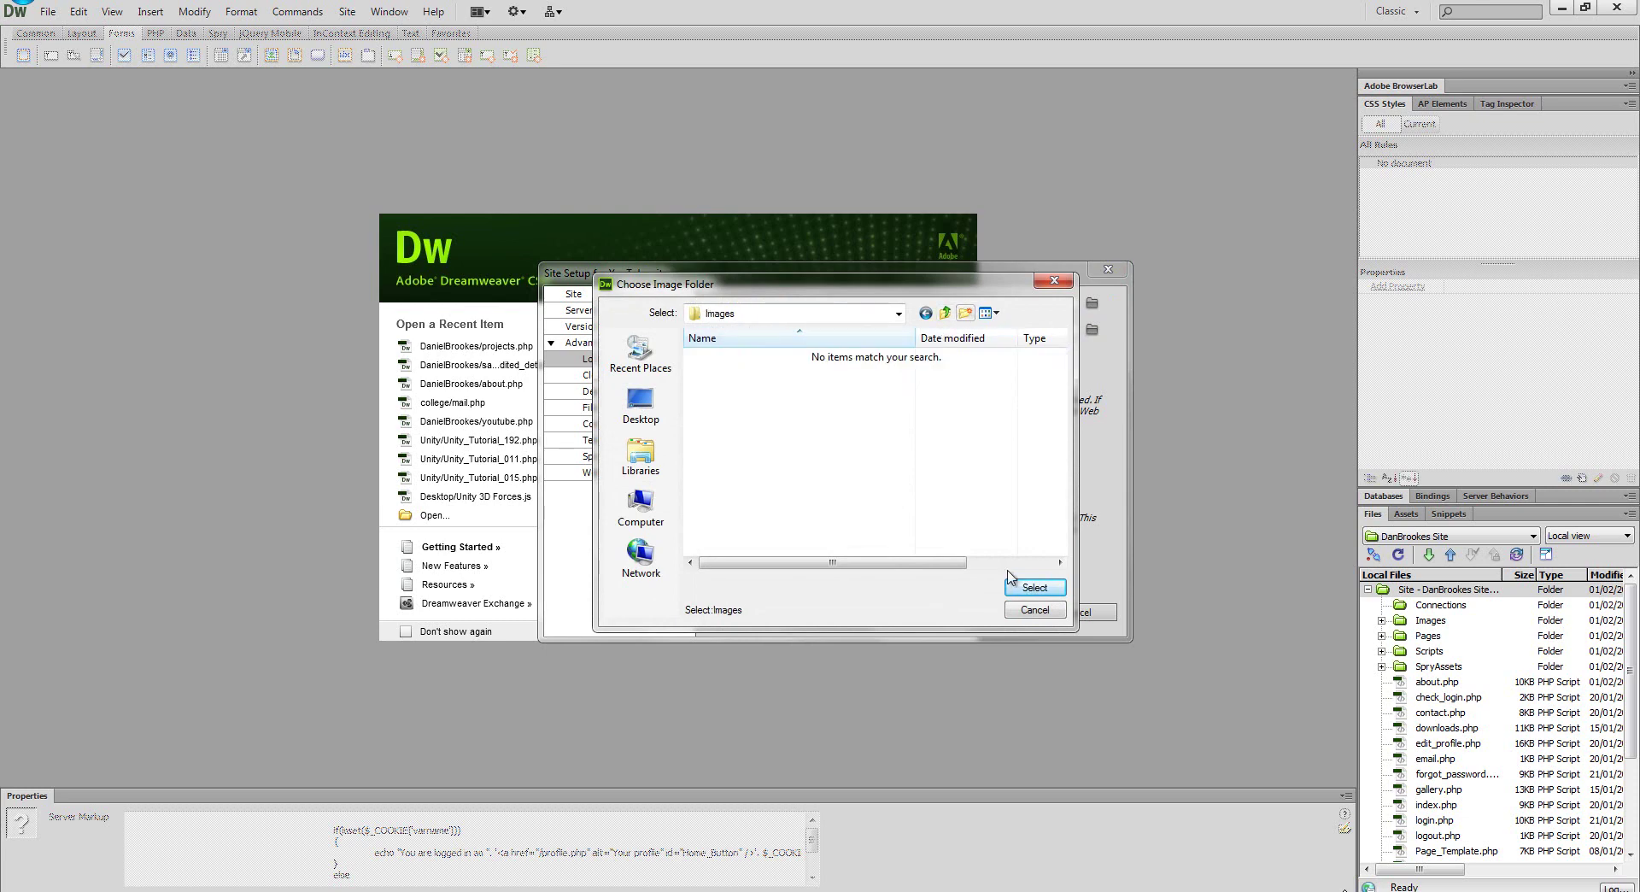
{"action": "left_click", "coordinate": [1043, 591]}
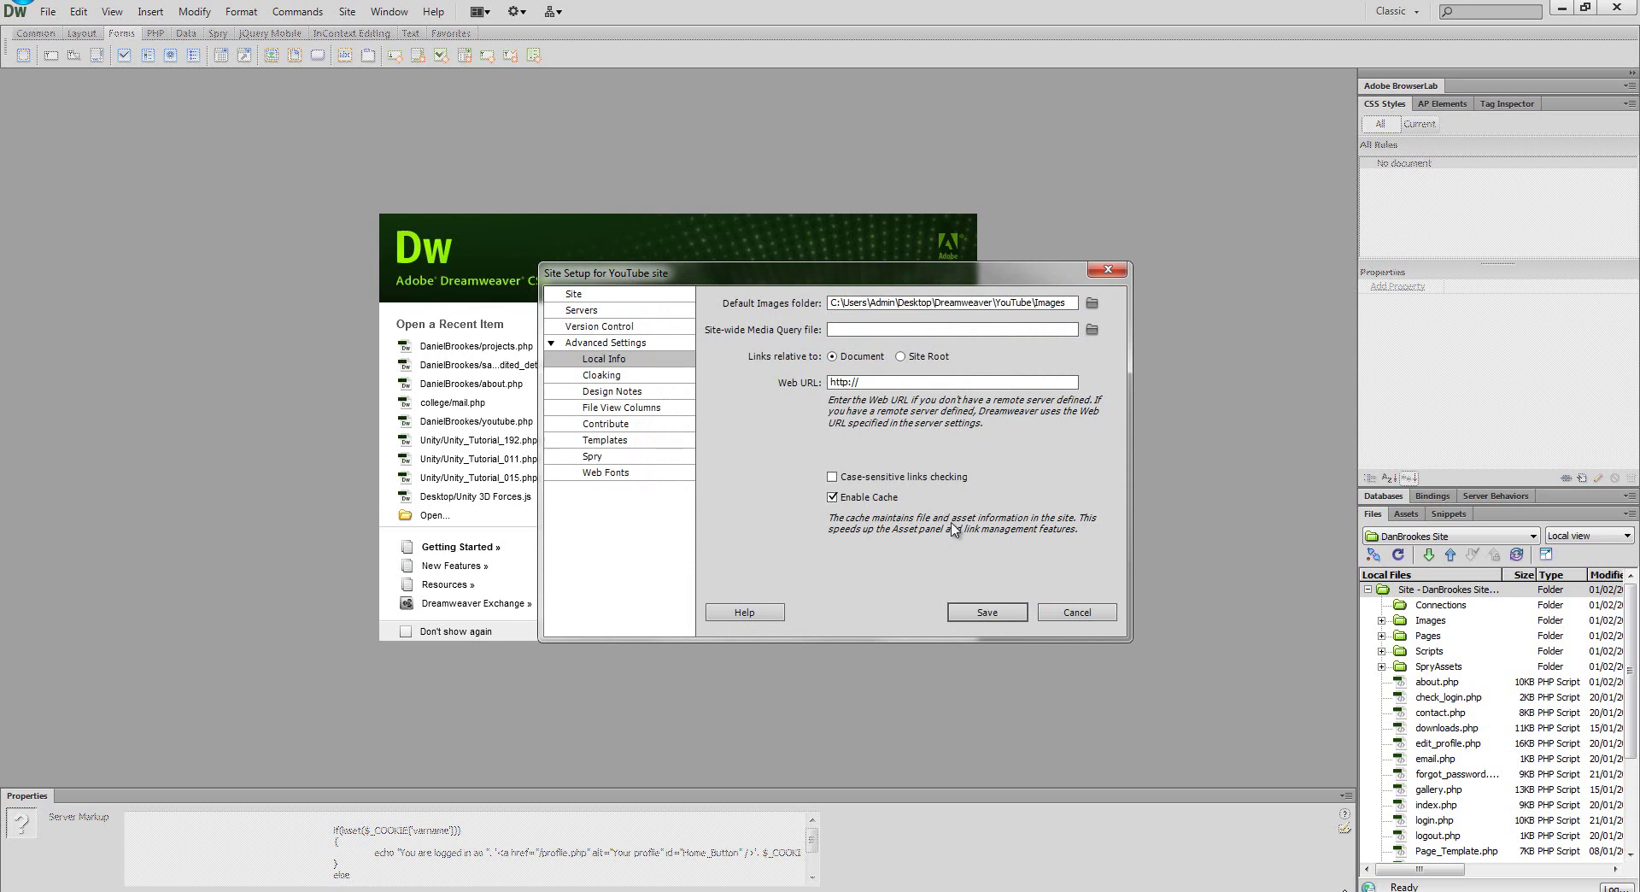
{"action": "left_click", "coordinate": [986, 611]}
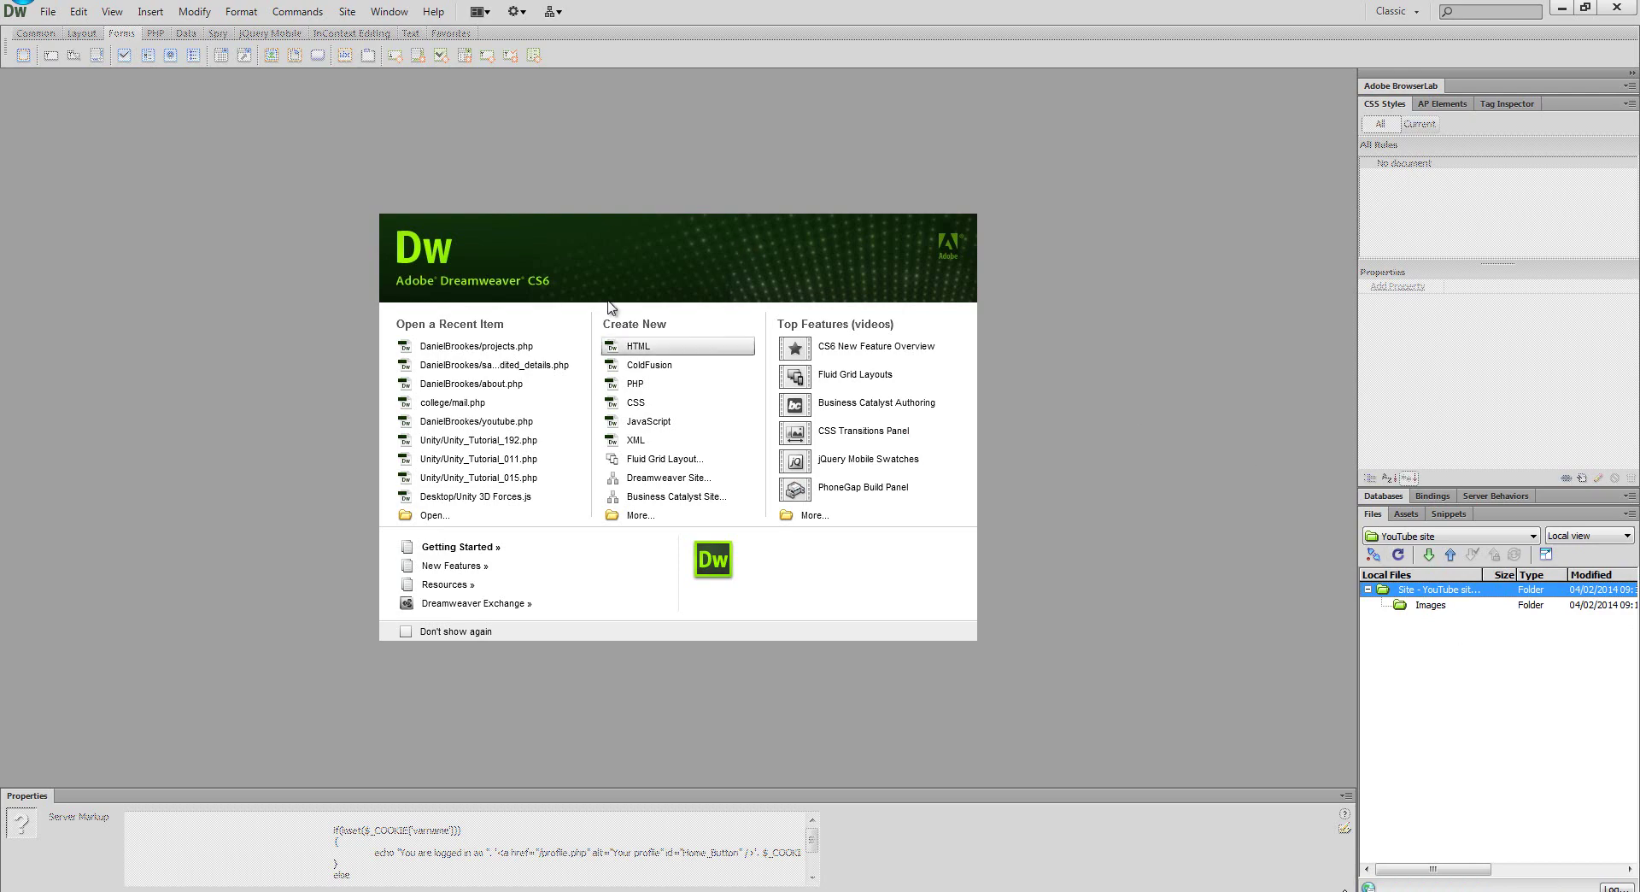
- Create a new blank PHP page with layout <none> and the XHTML 1.0 Transitional doctype
{"action": "left_click", "coordinate": [48, 11]}
{"action": "left_click", "coordinate": [112, 32]}
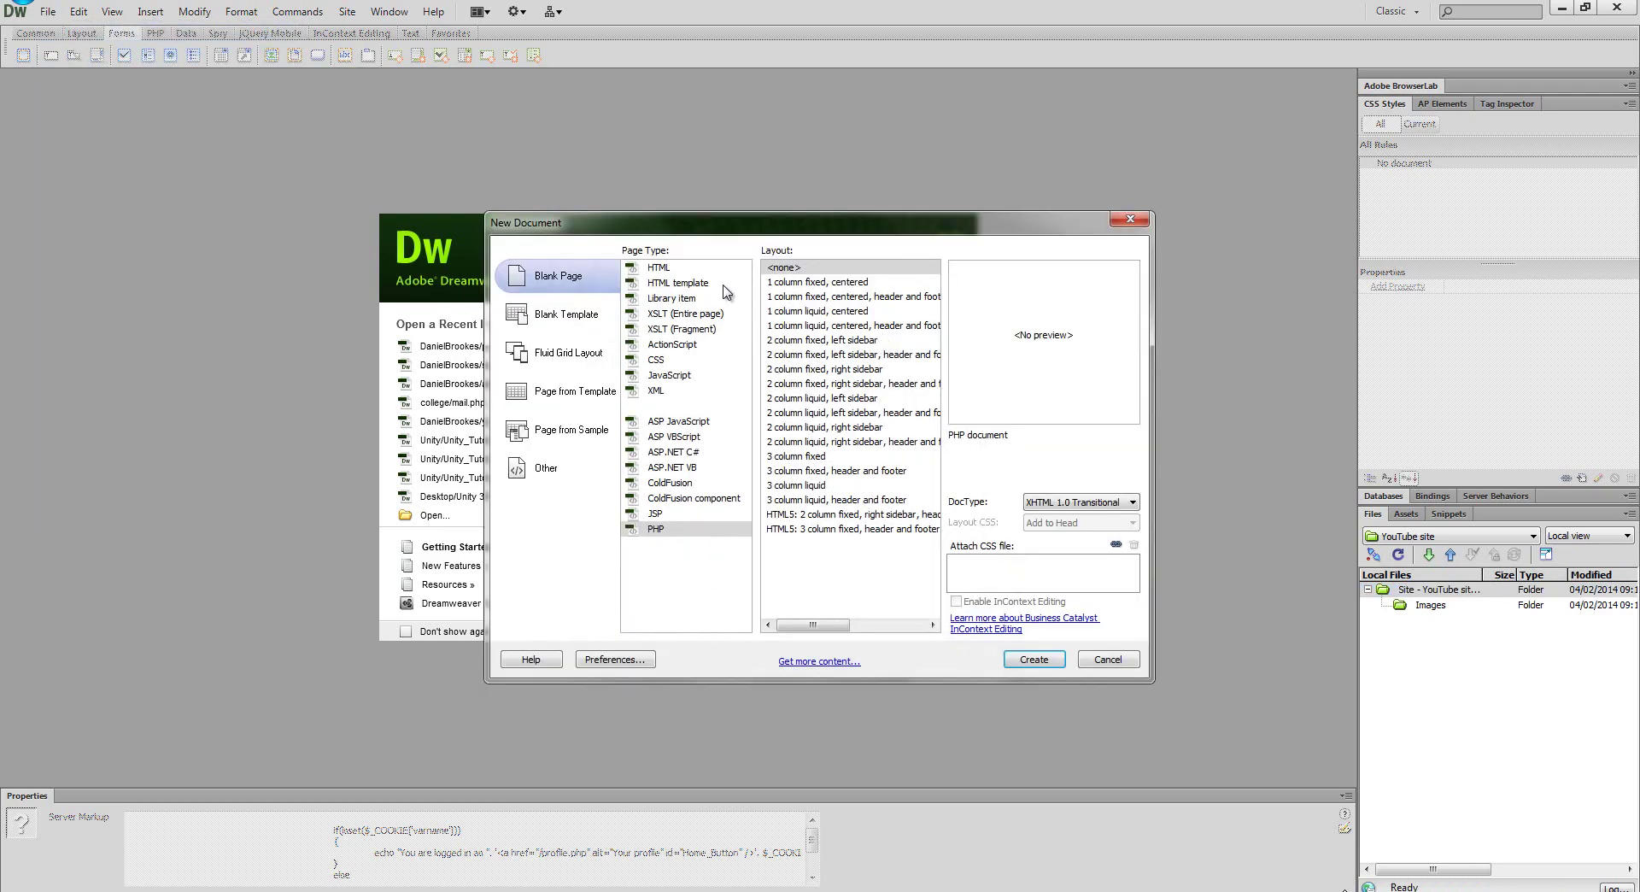
{"action": "left_click", "coordinate": [787, 267]}
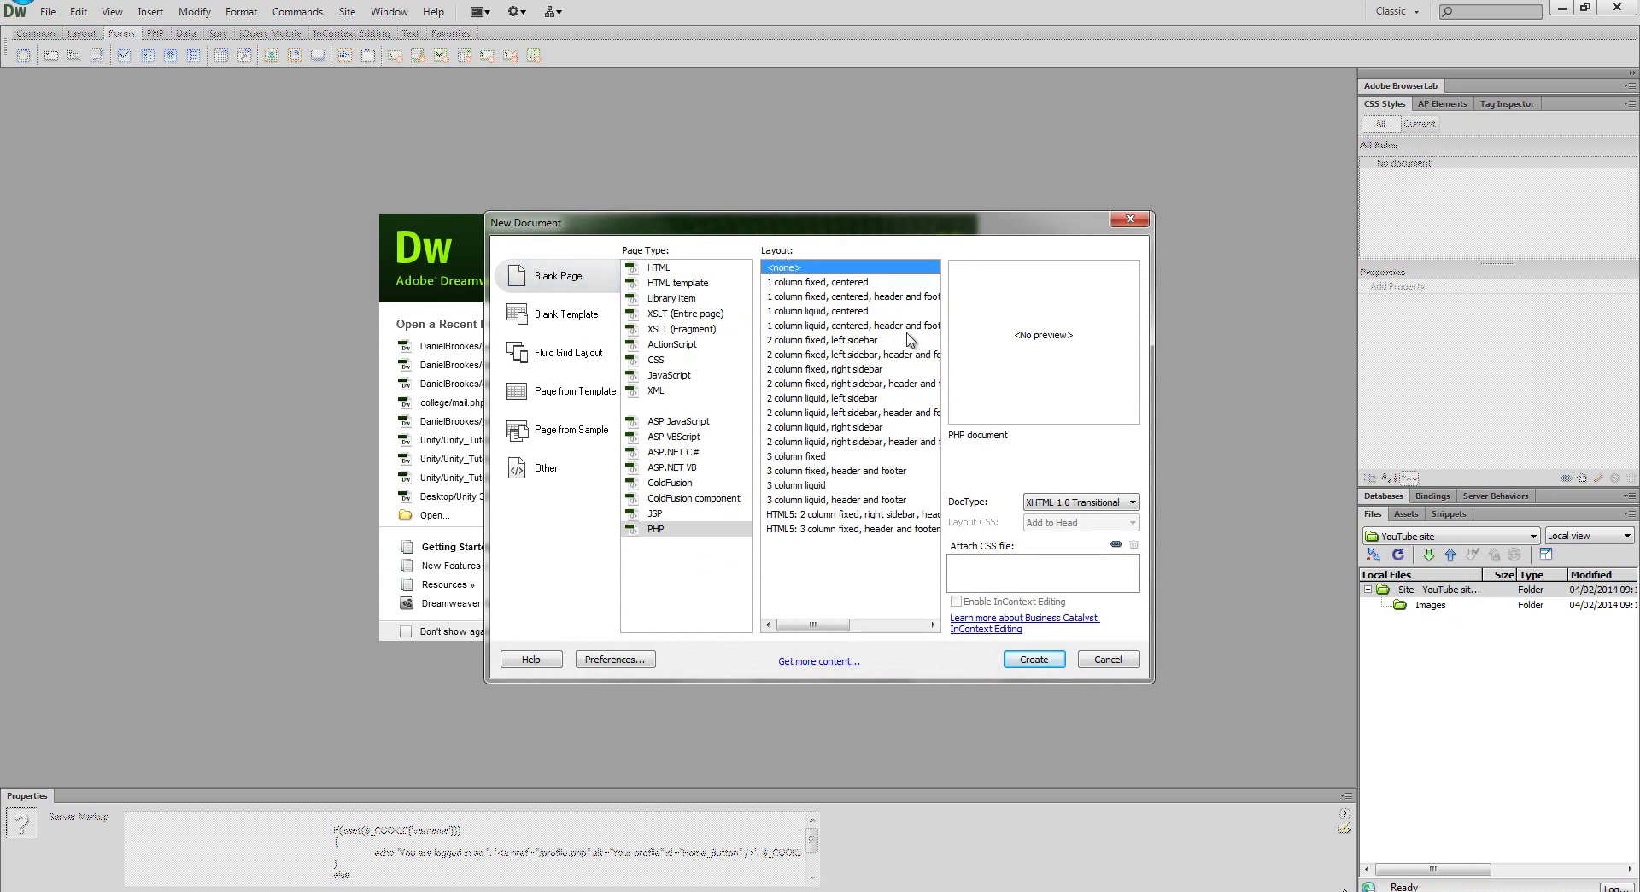
{"action": "left_click", "coordinate": [1044, 658]}
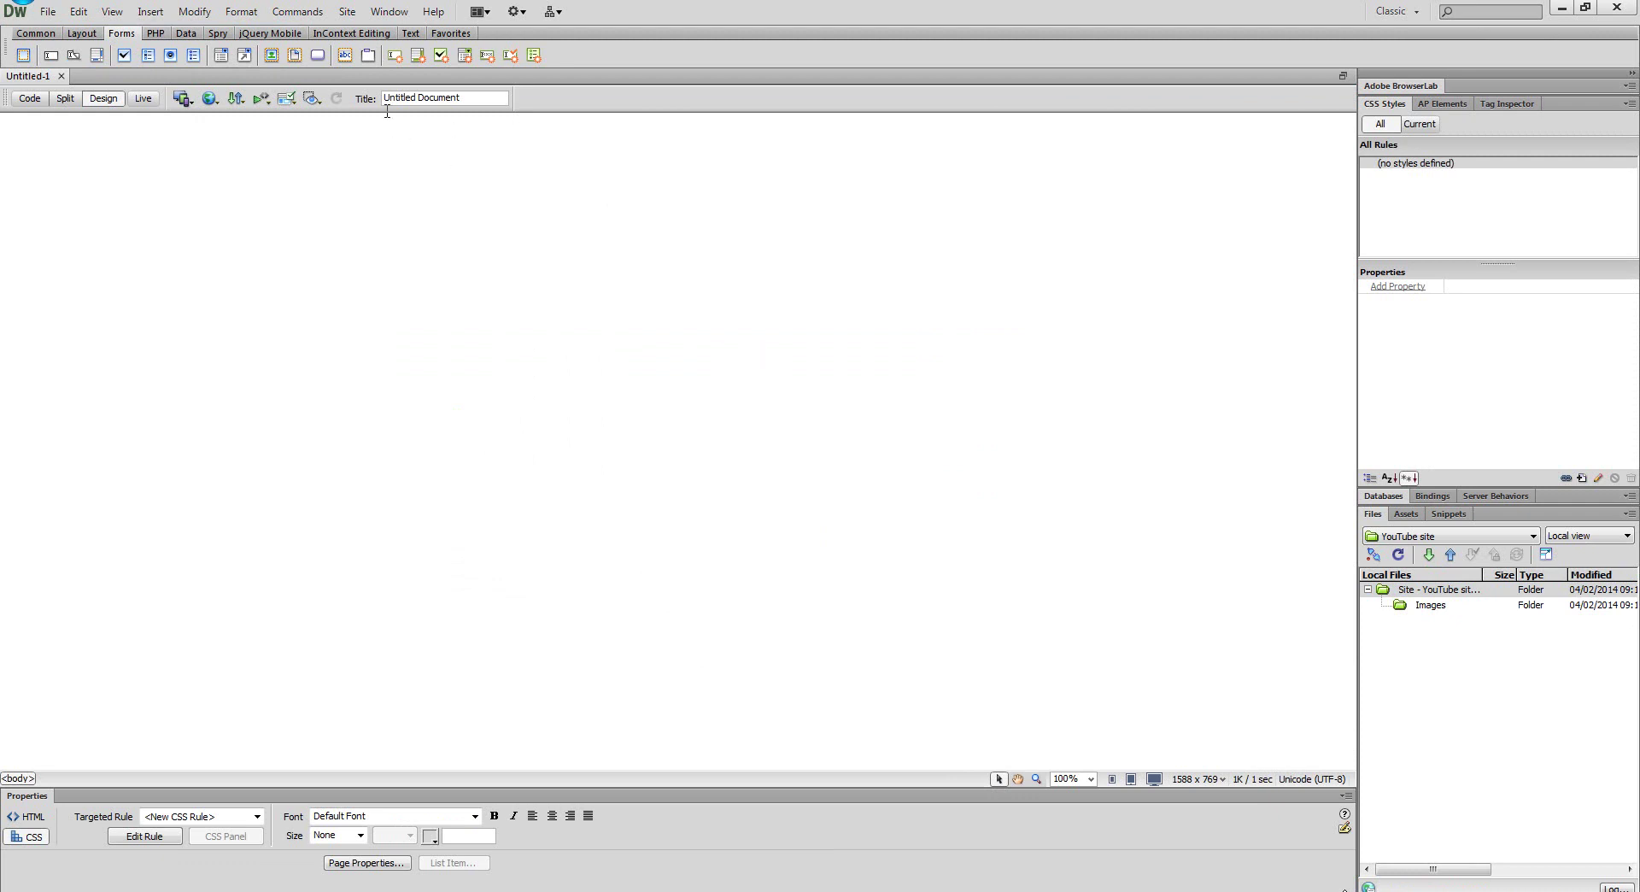
- Set the page title to "Home" and enter the body text "Hello and welcome to my site."
{"action": "left_click_drag", "start_coordinate": [465, 97], "coordinate": [301, 100]}
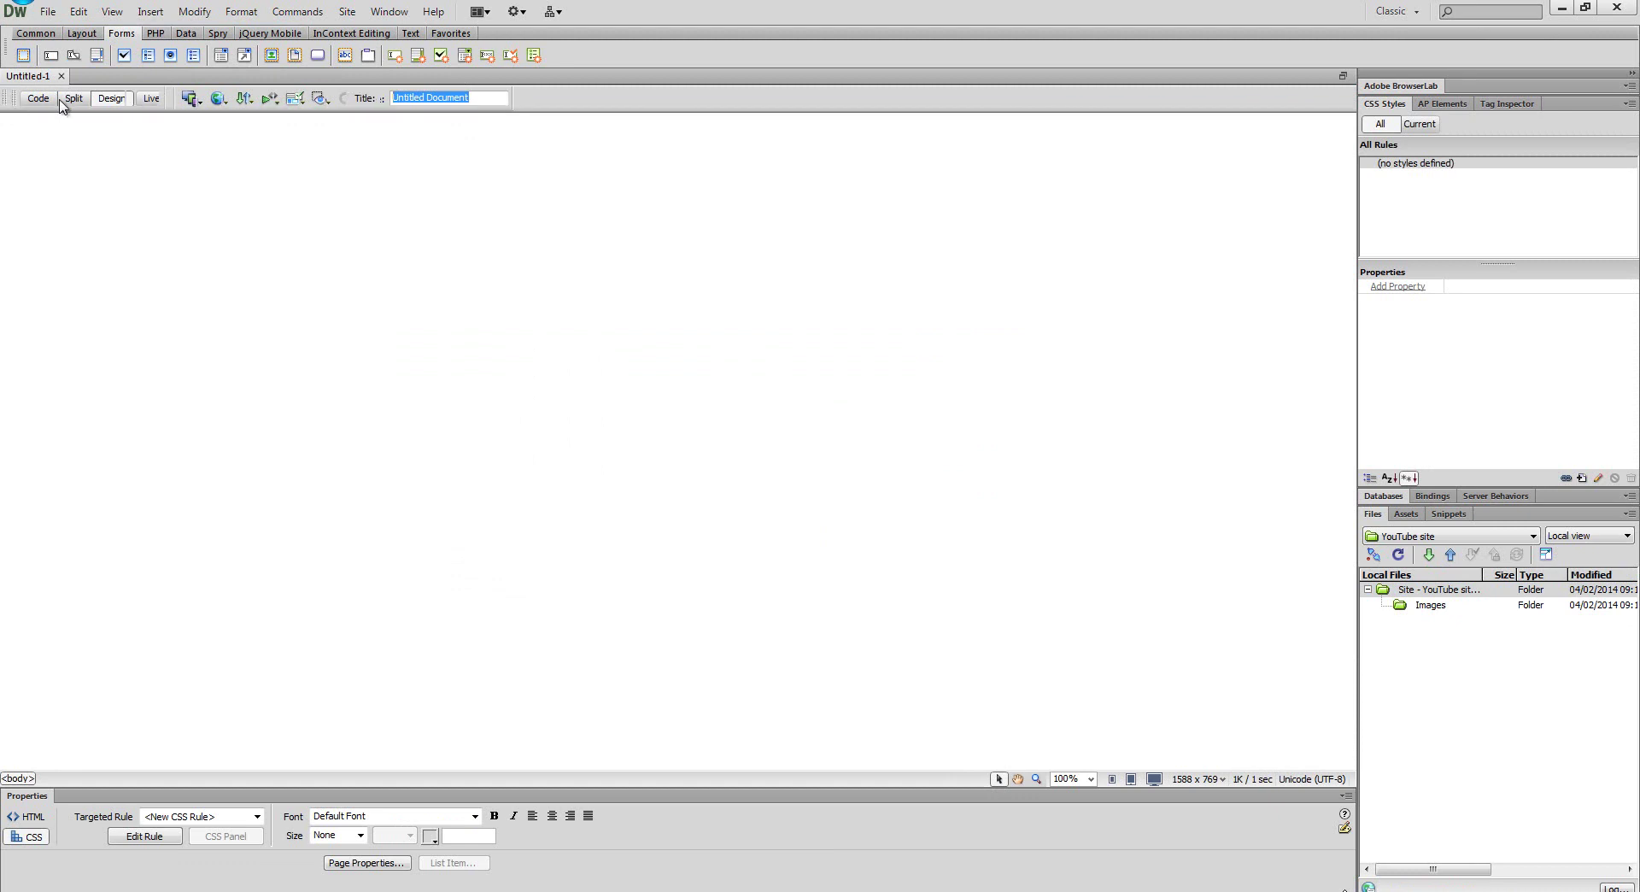
{"action": "type", "text": "Home"}
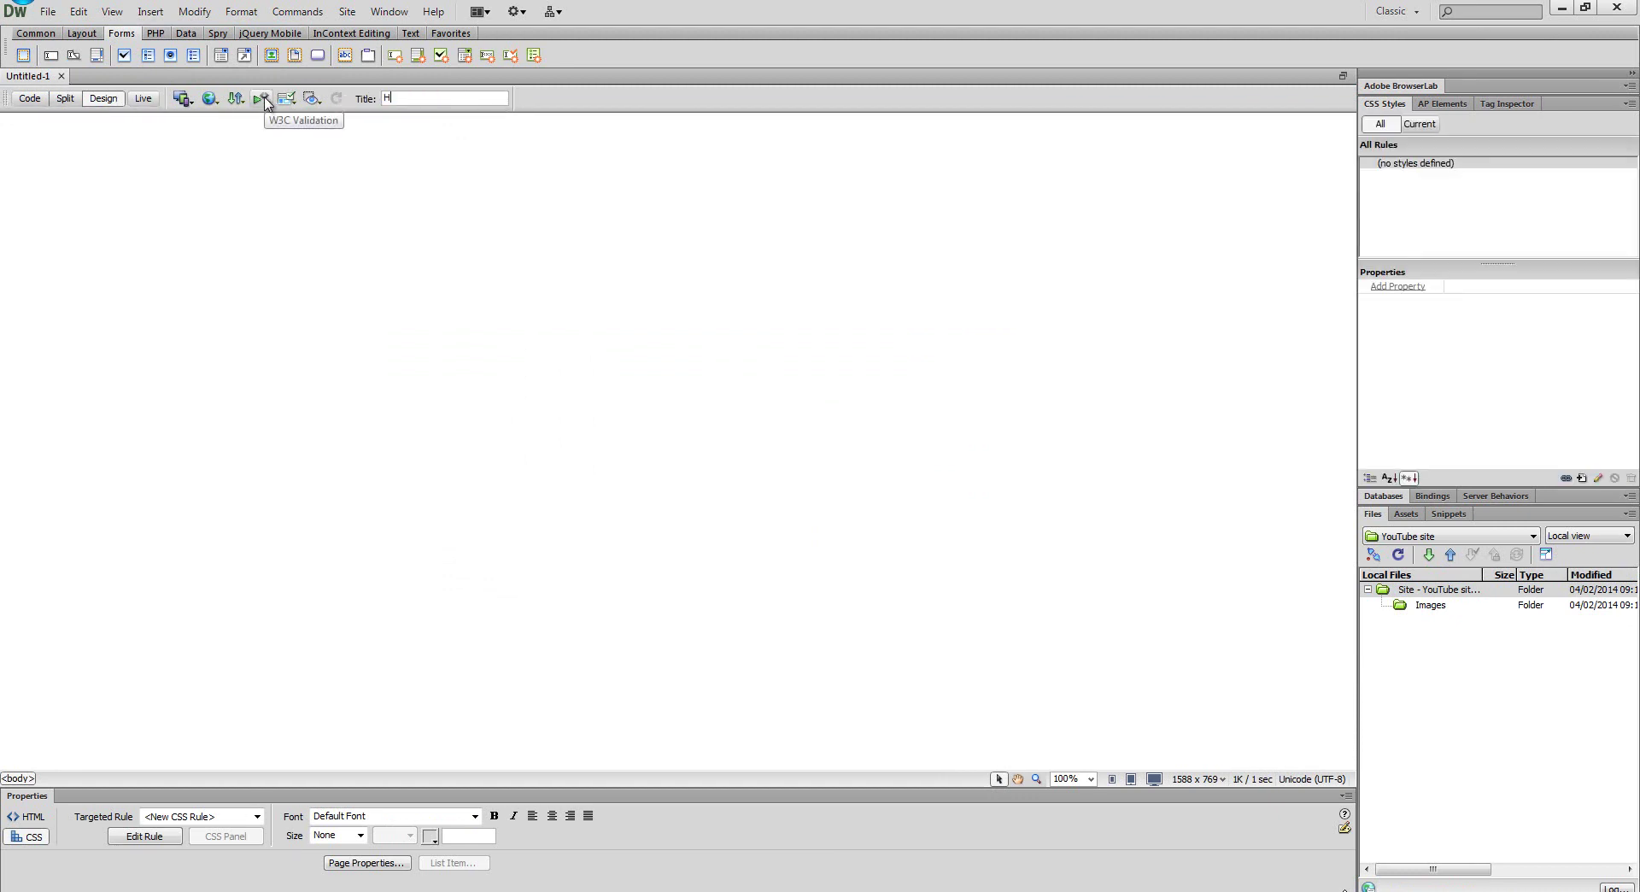
{"action": "key", "text": "Return"}
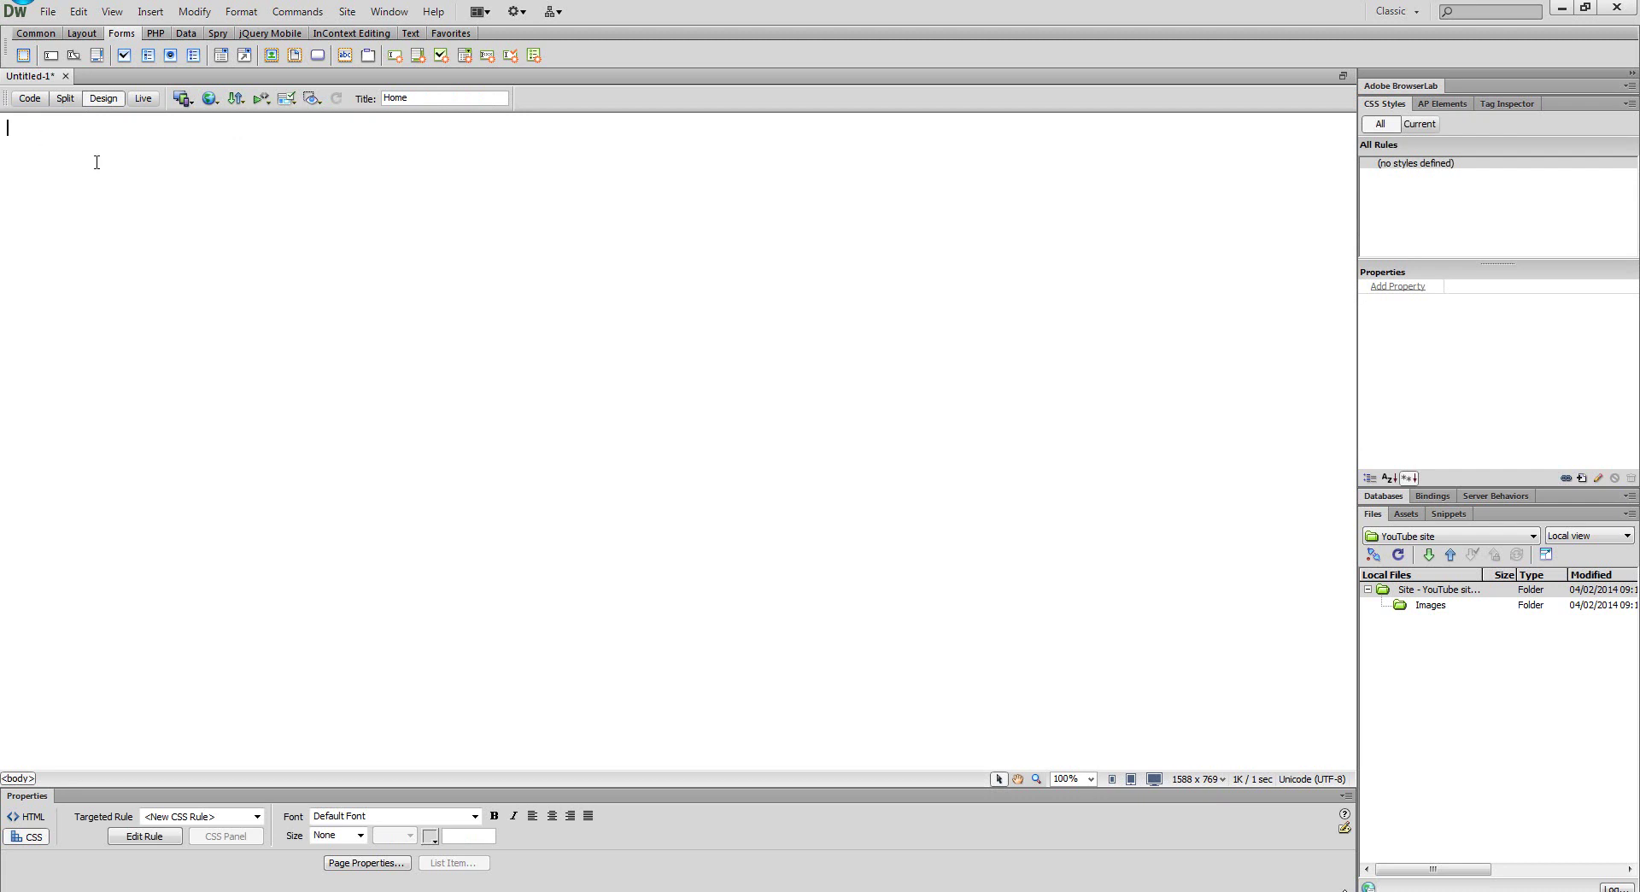
{"action": "type", "text": "Hello and welcome to mty"}
{"action": "key", "text": "BackSpace"}
{"action": "key", "text": "BackSpace"}
{"action": "type", "text": "y site."}
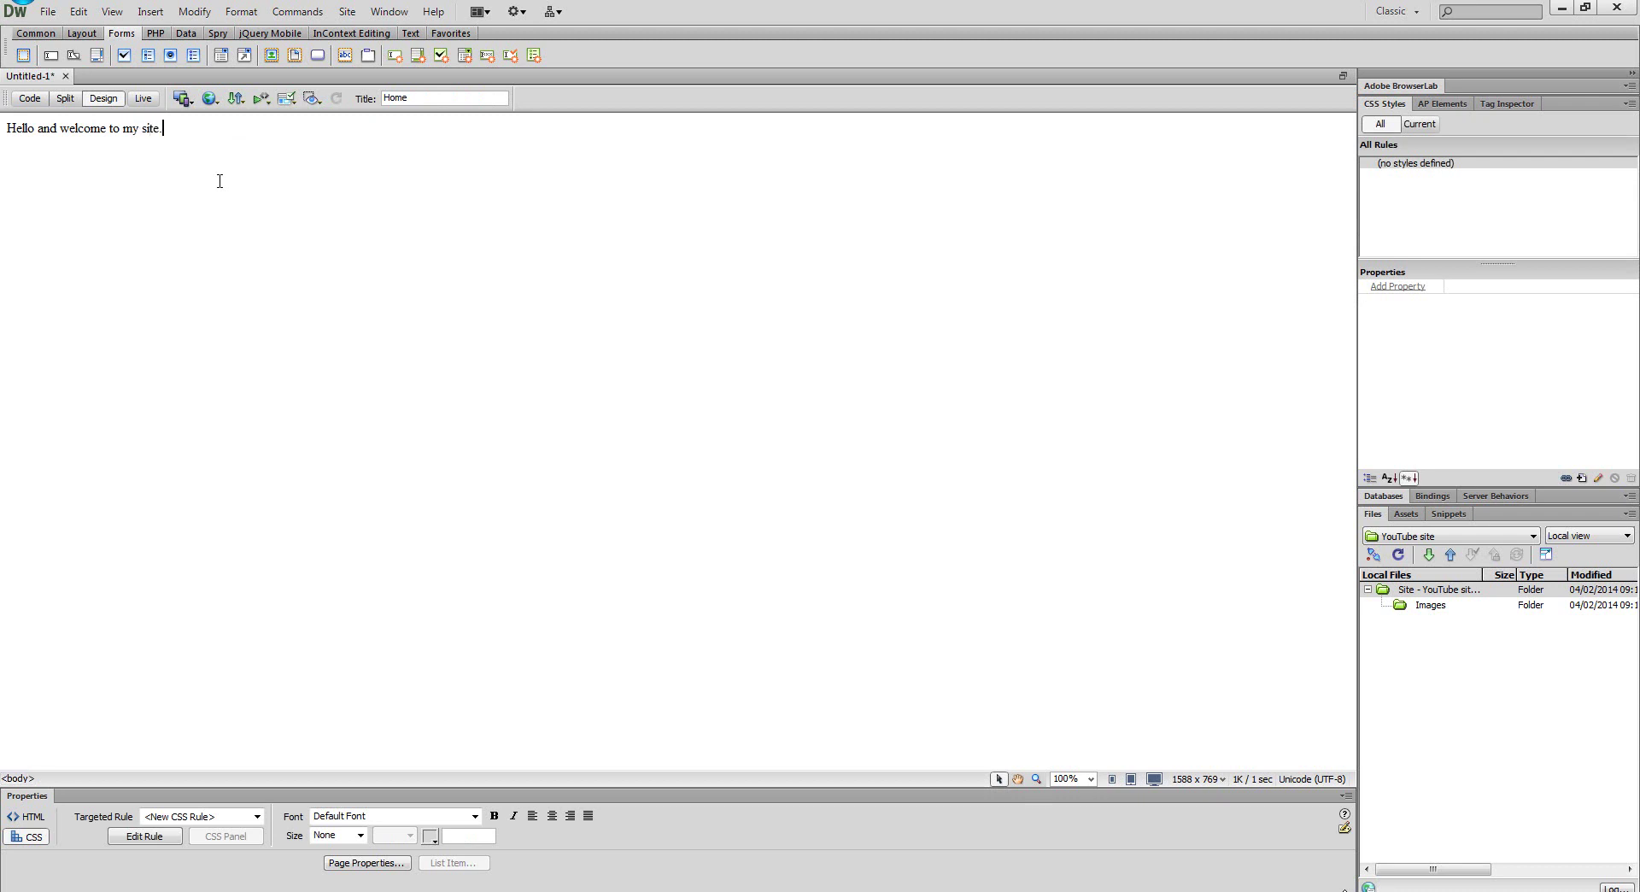
- Bring up the Save As dialog for the untitled page
{"action": "key", "text": "ctrl+s"}
{"action": "key", "text": "Escape"}
{"action": "left_click", "coordinate": [48, 11]}
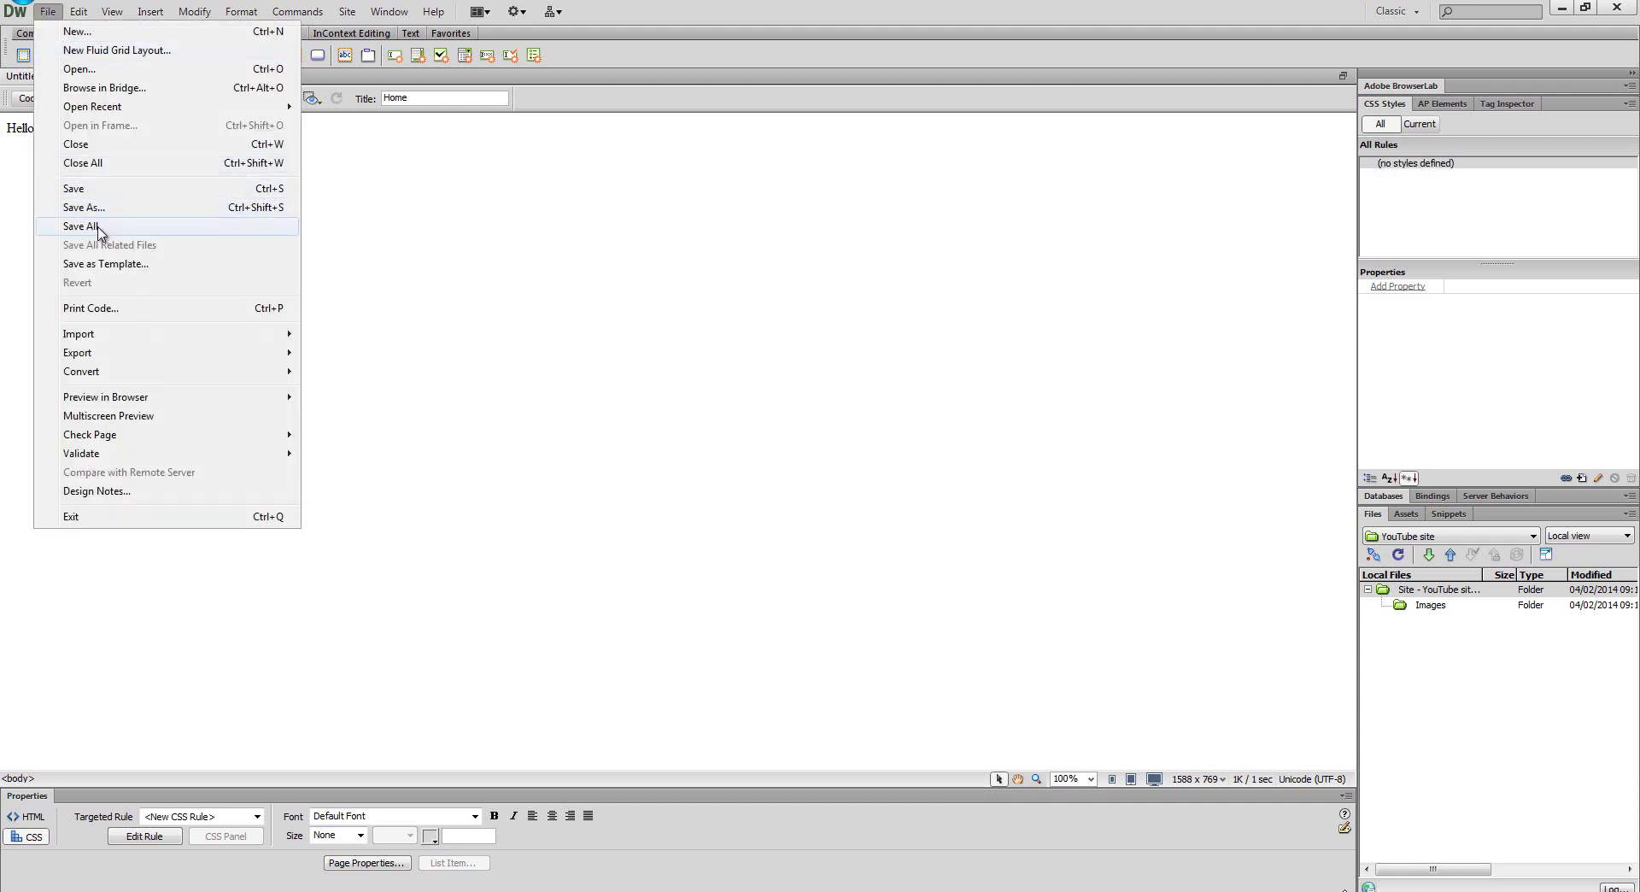
{"action": "left_click", "coordinate": [82, 208]}
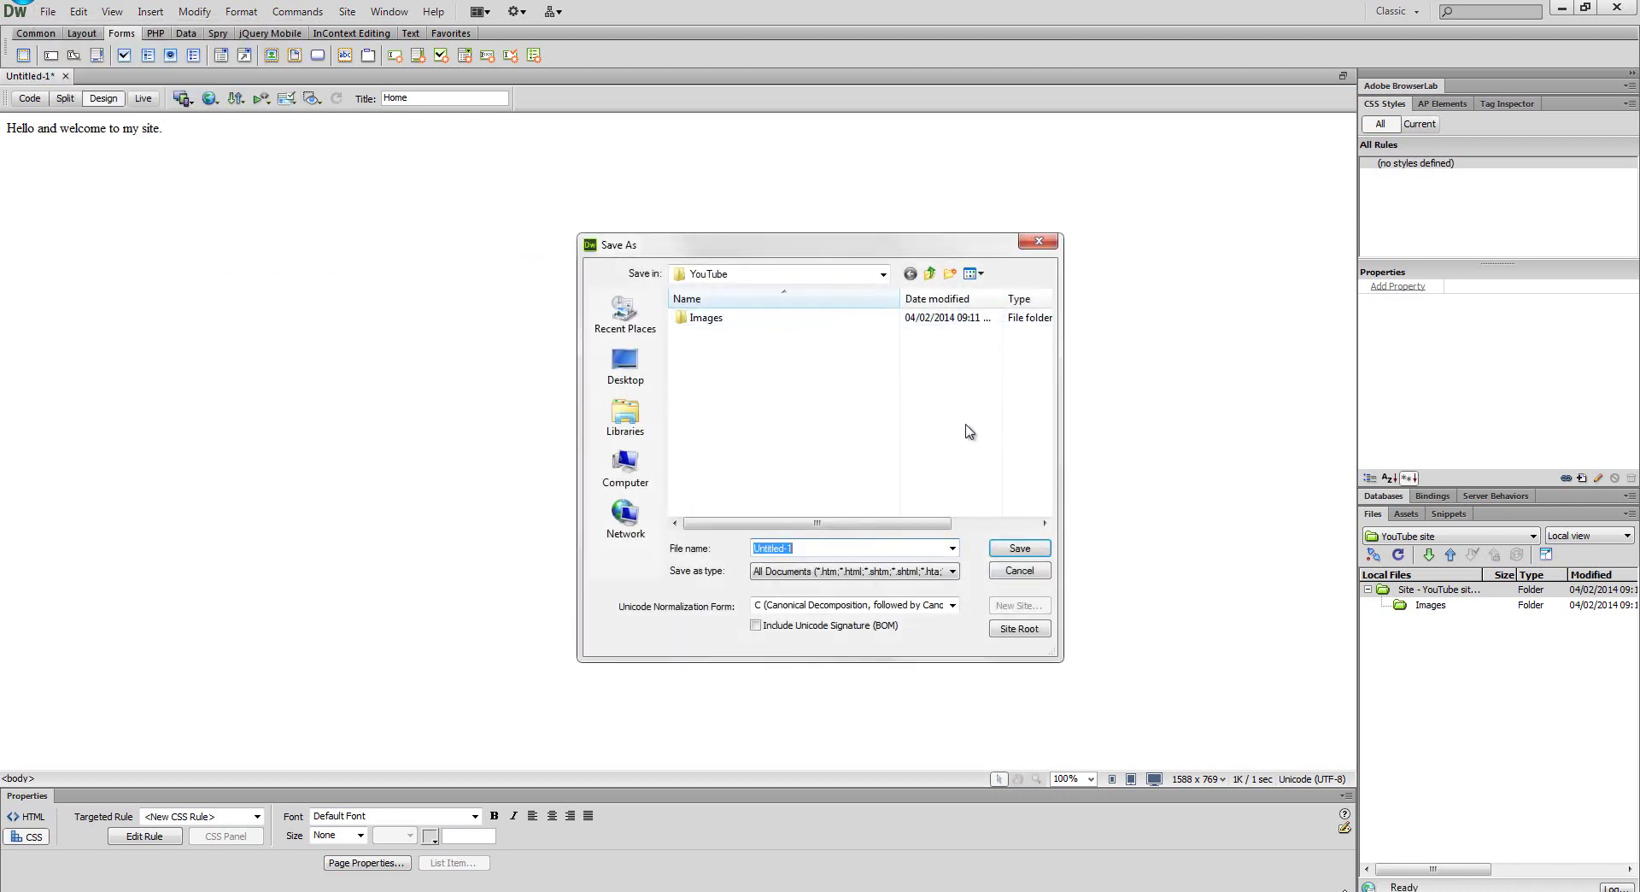
- Create a Pages folder inside the YouTube folder, open it, and delete it again after returning to YouTube
{"action": "left_click", "coordinate": [794, 440]}
{"action": "left_click", "coordinate": [949, 274]}
{"action": "type", "text": "Pages"}
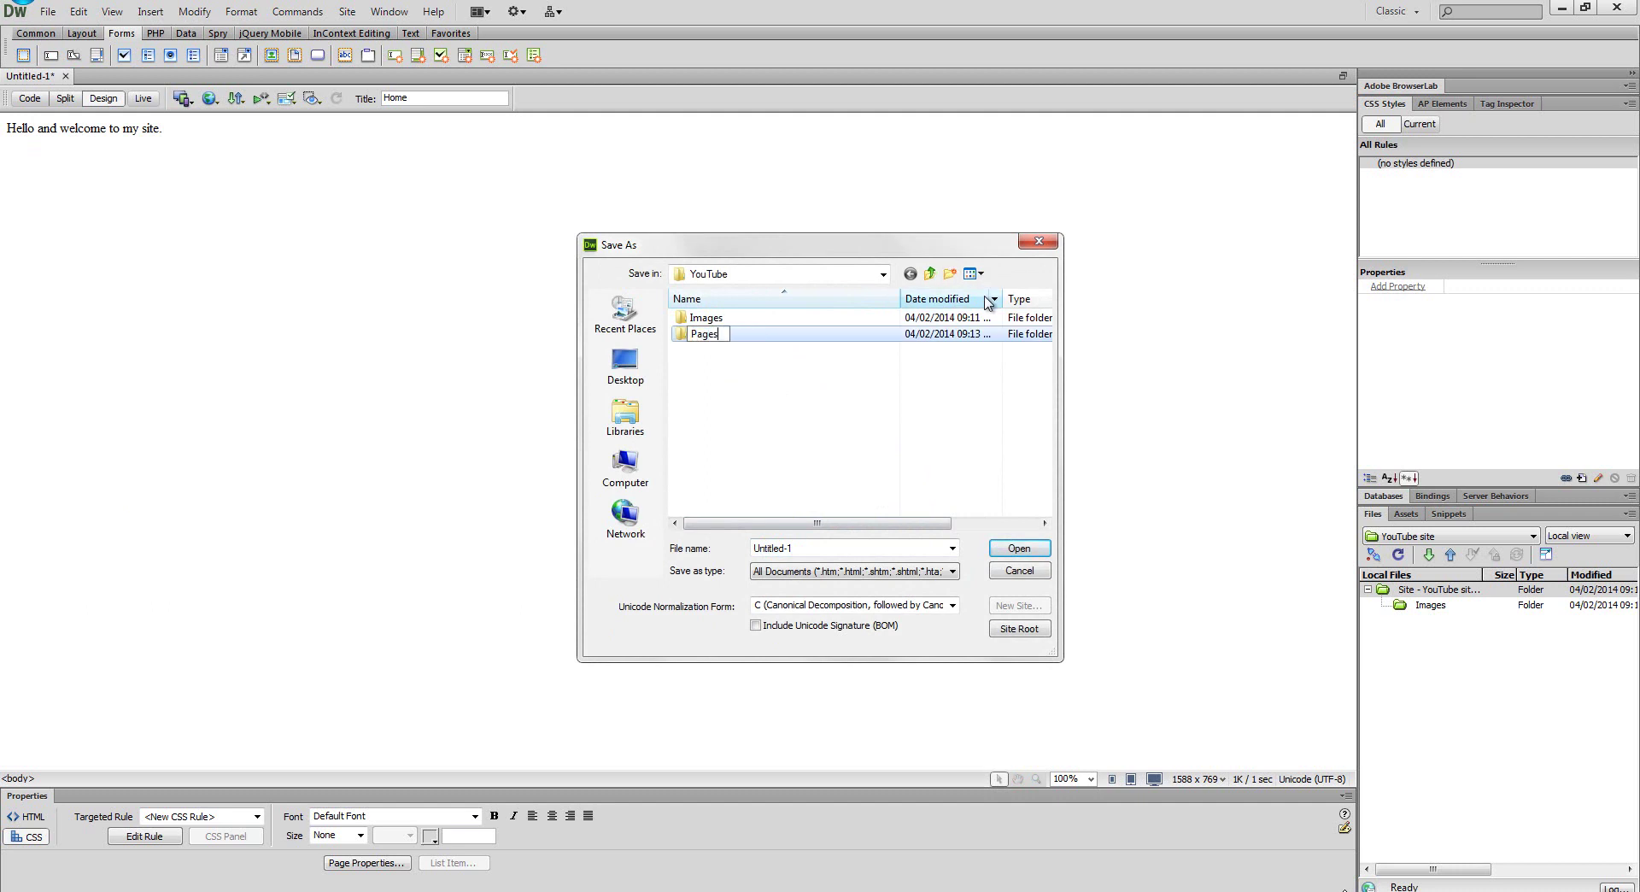
{"action": "key", "text": "Return"}
{"action": "key", "text": "Return"}
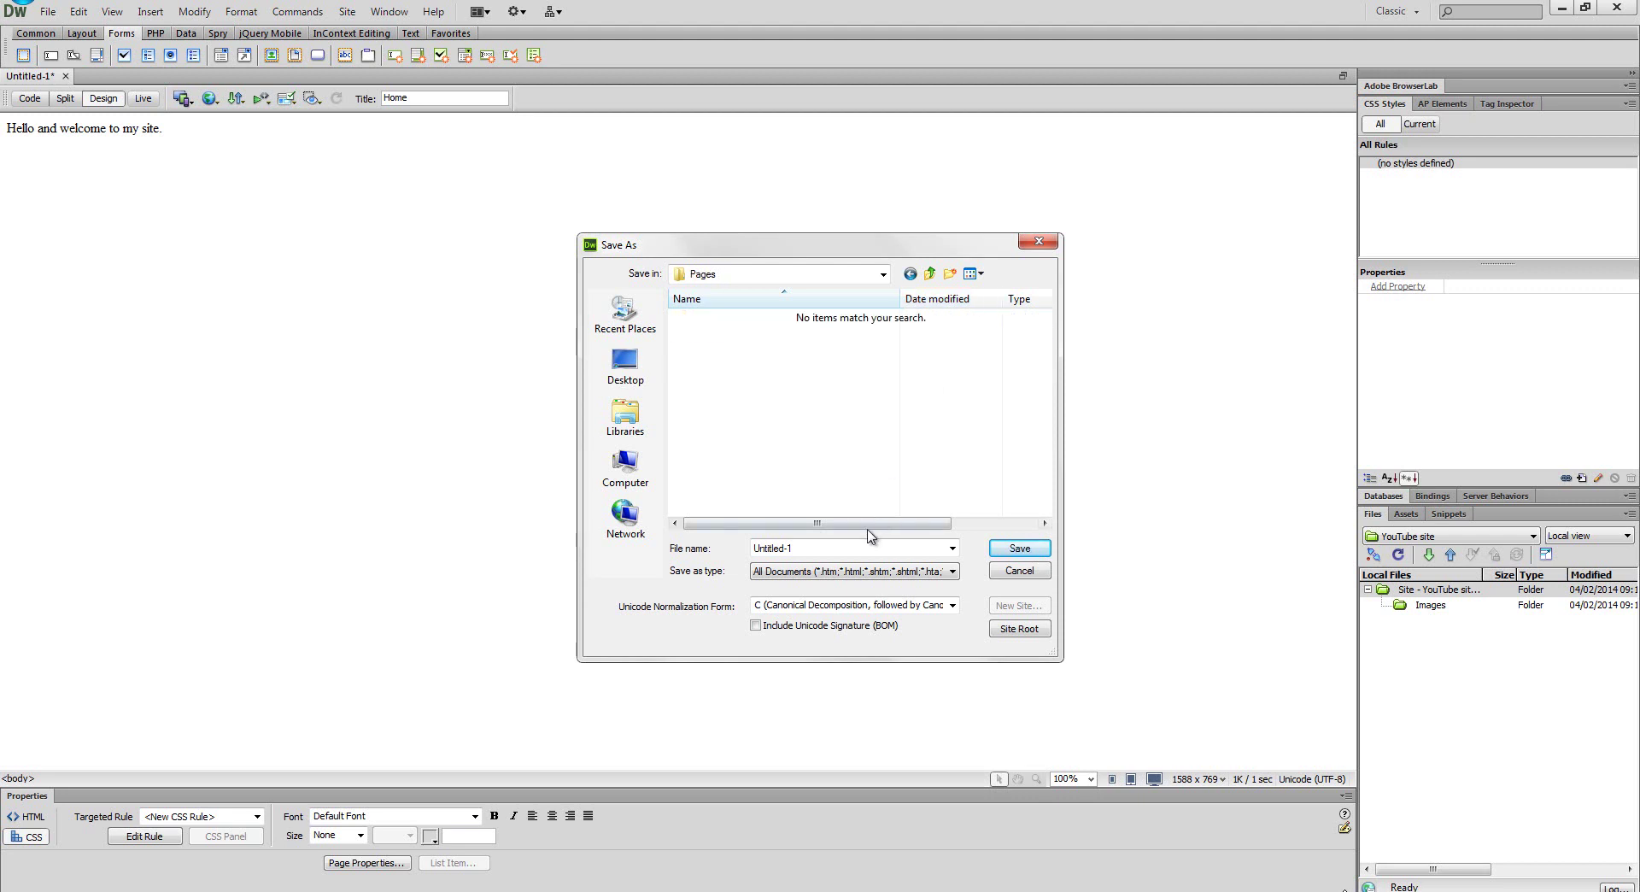
{"action": "left_click", "coordinate": [929, 273]}
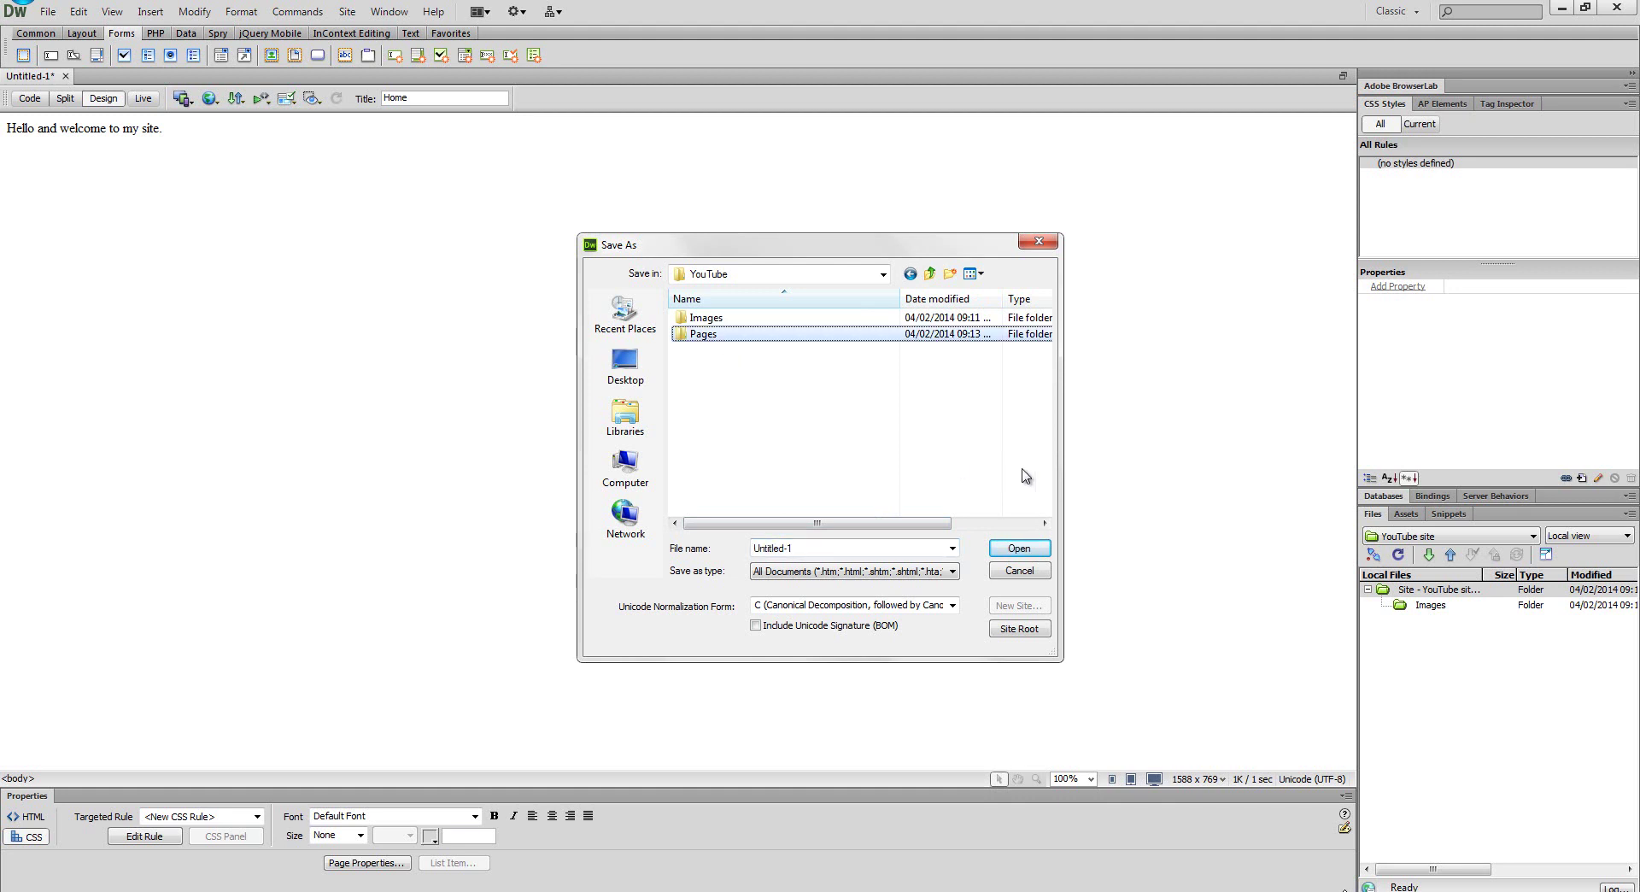
{"action": "key", "text": "Delete"}
{"action": "key", "text": "Return"}
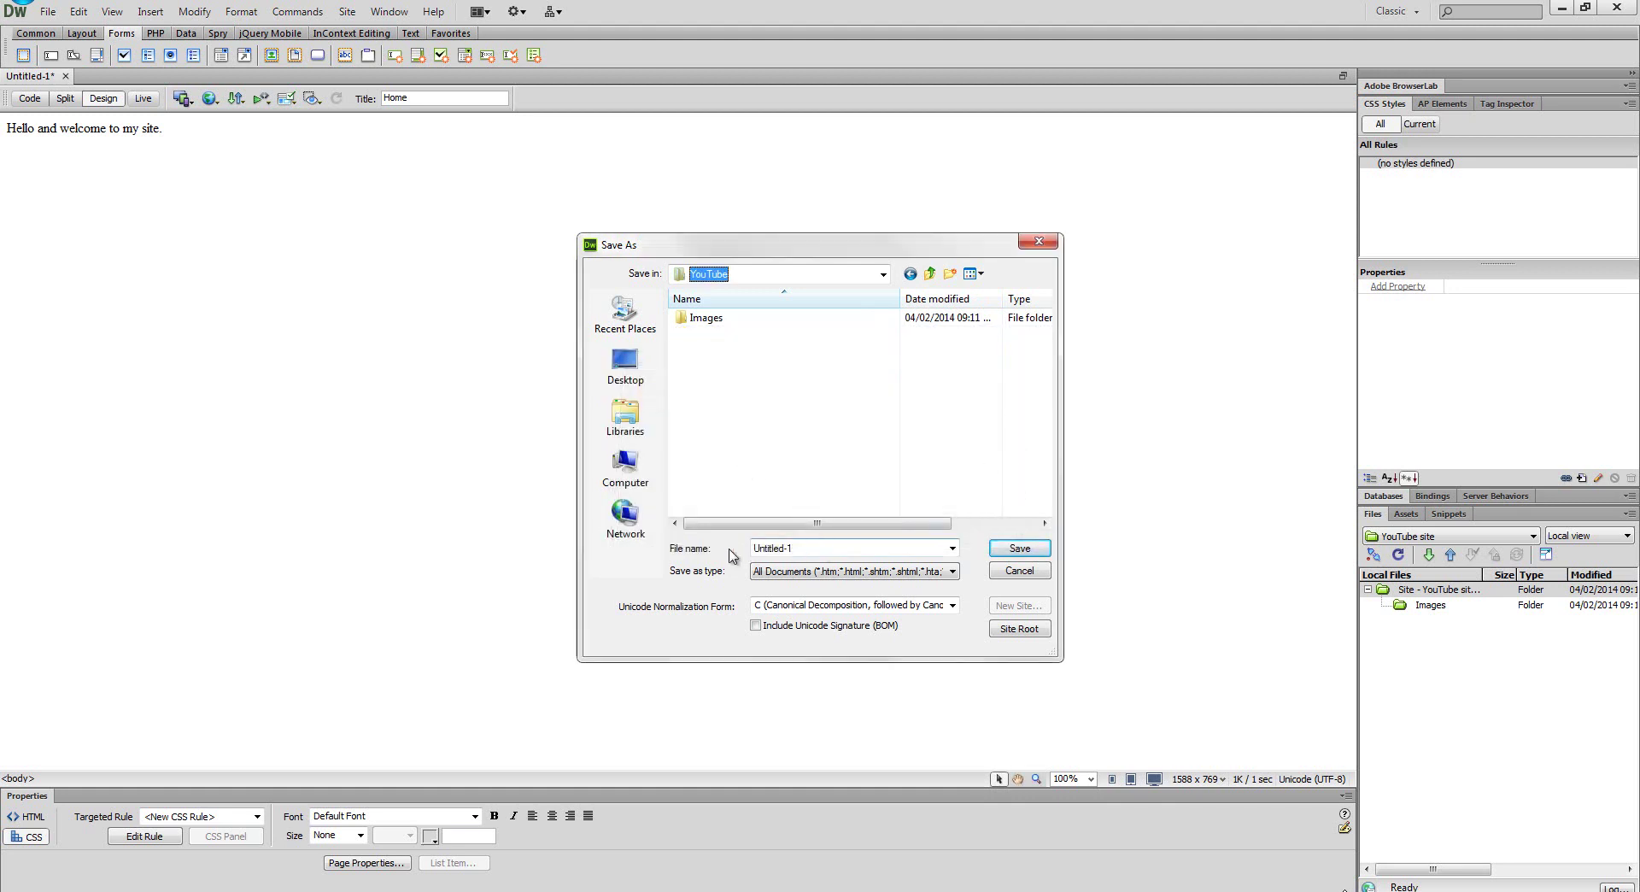
- Save the page in the YouTube folder with the file name index and the PHP Files type
{"action": "left_click_drag", "start_coordinate": [803, 550], "coordinate": [546, 552]}
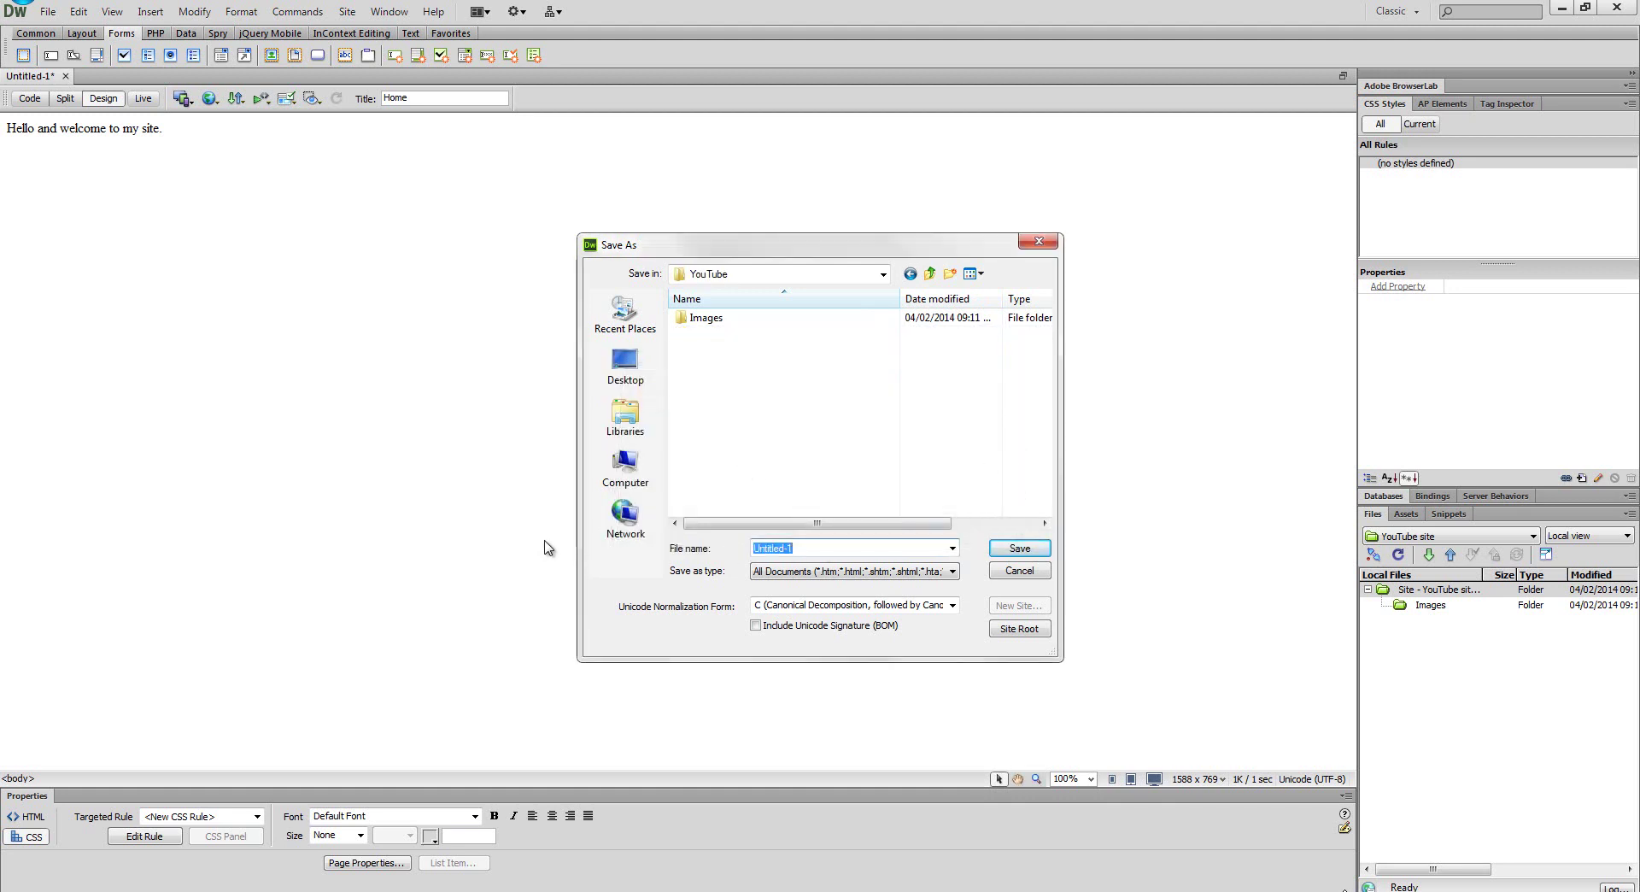
{"action": "type", "text": "index"}
{"action": "key", "text": "BackSpace"}
{"action": "key", "text": "BackSpace"}
{"action": "key", "text": "BackSpace"}
{"action": "key", "text": "BackSpace"}
{"action": "type", "text": "ind"}
{"action": "left_click", "coordinate": [829, 571]}
{"action": "key", "text": "p"}
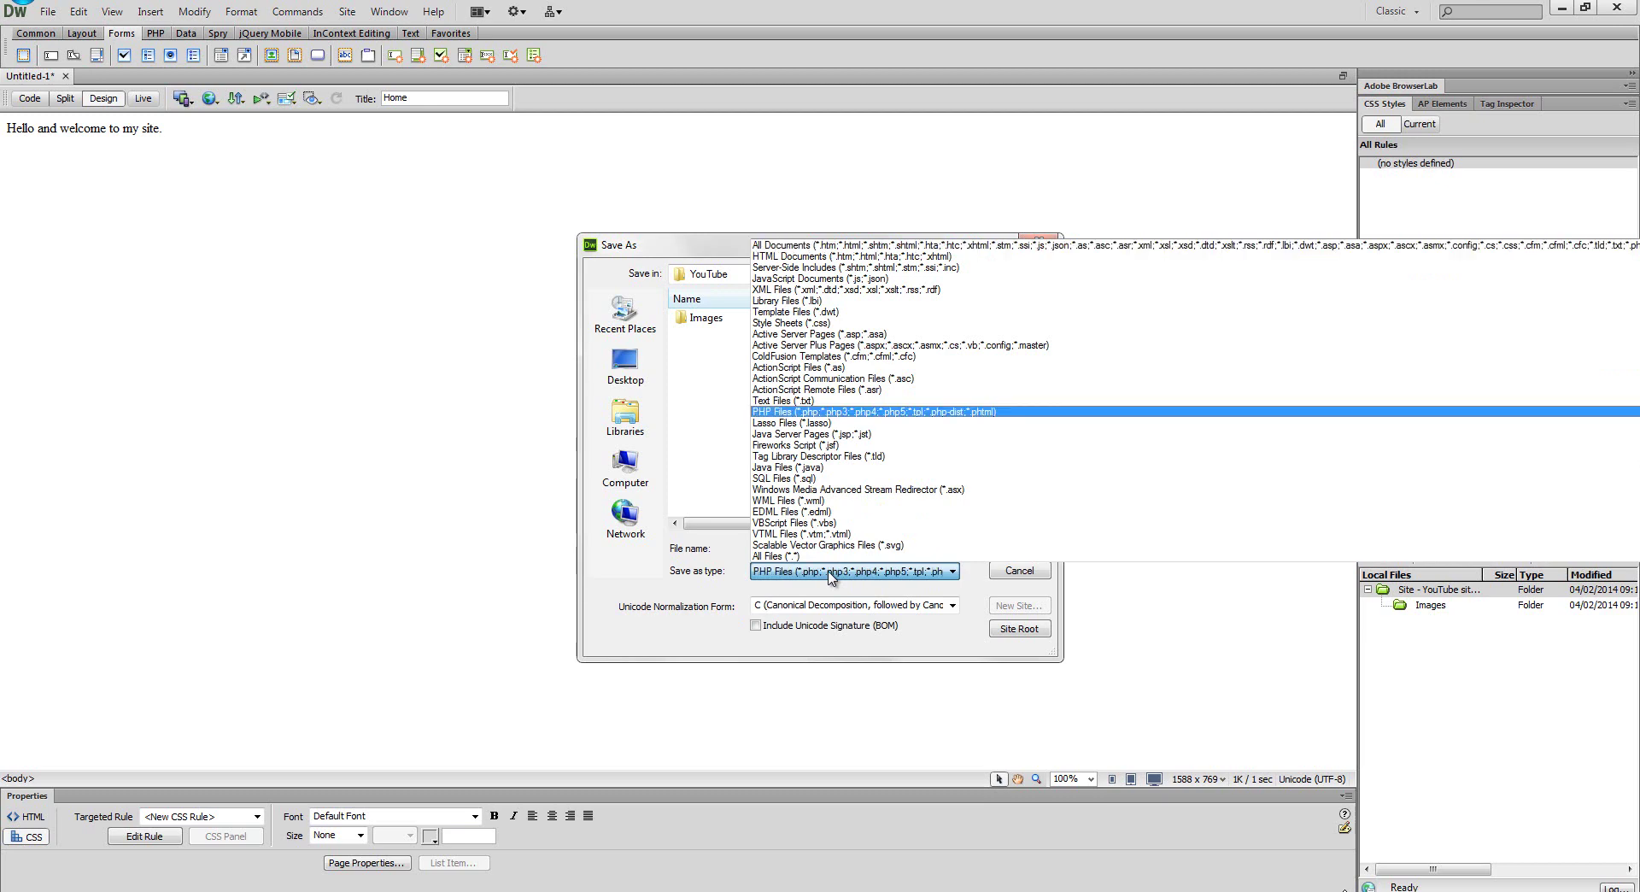
{"action": "left_click", "coordinate": [828, 574]}
{"action": "left_click", "coordinate": [1019, 547]}
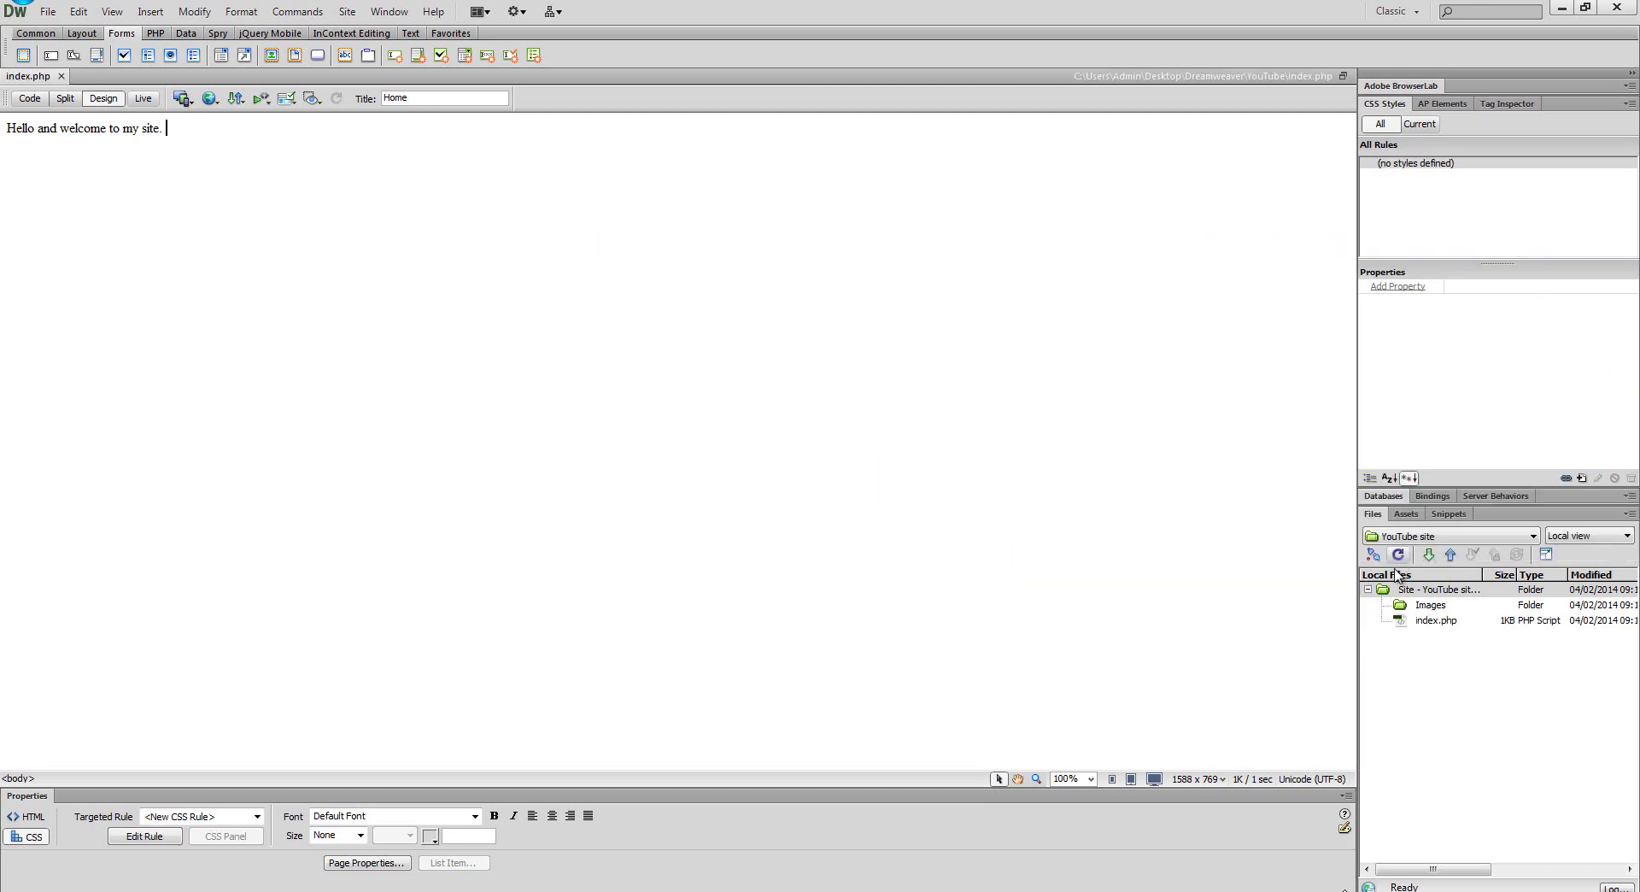
- Close the index.php page and reopen it from the site's local files
{"action": "left_click", "coordinate": [1418, 620]}
{"action": "left_click", "coordinate": [61, 75]}
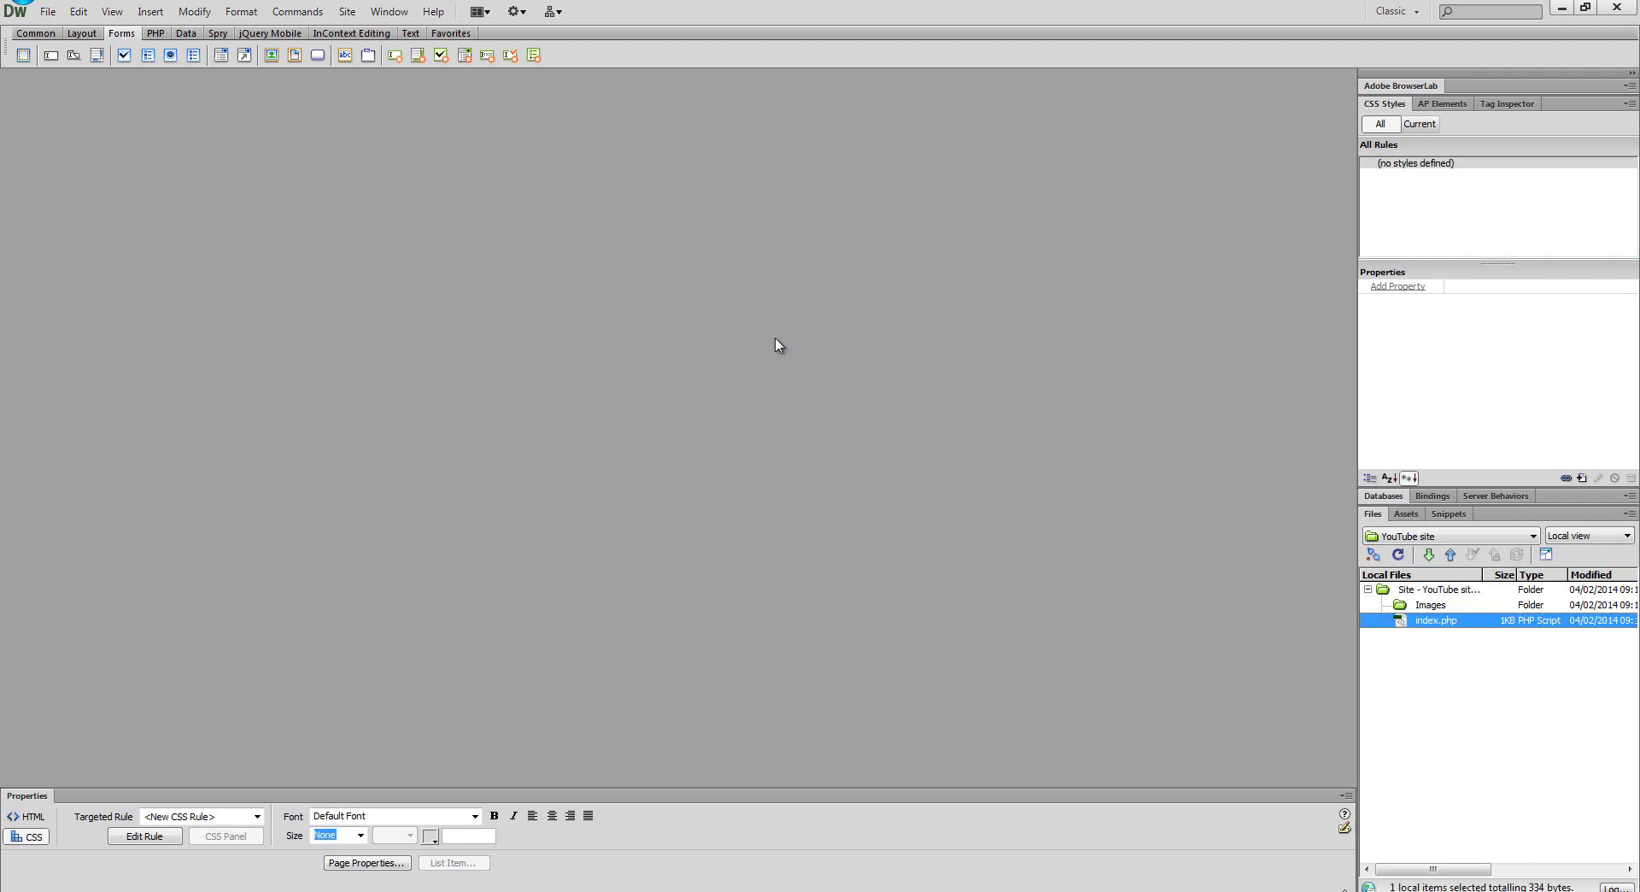
{"action": "double_click", "coordinate": [1424, 621]}
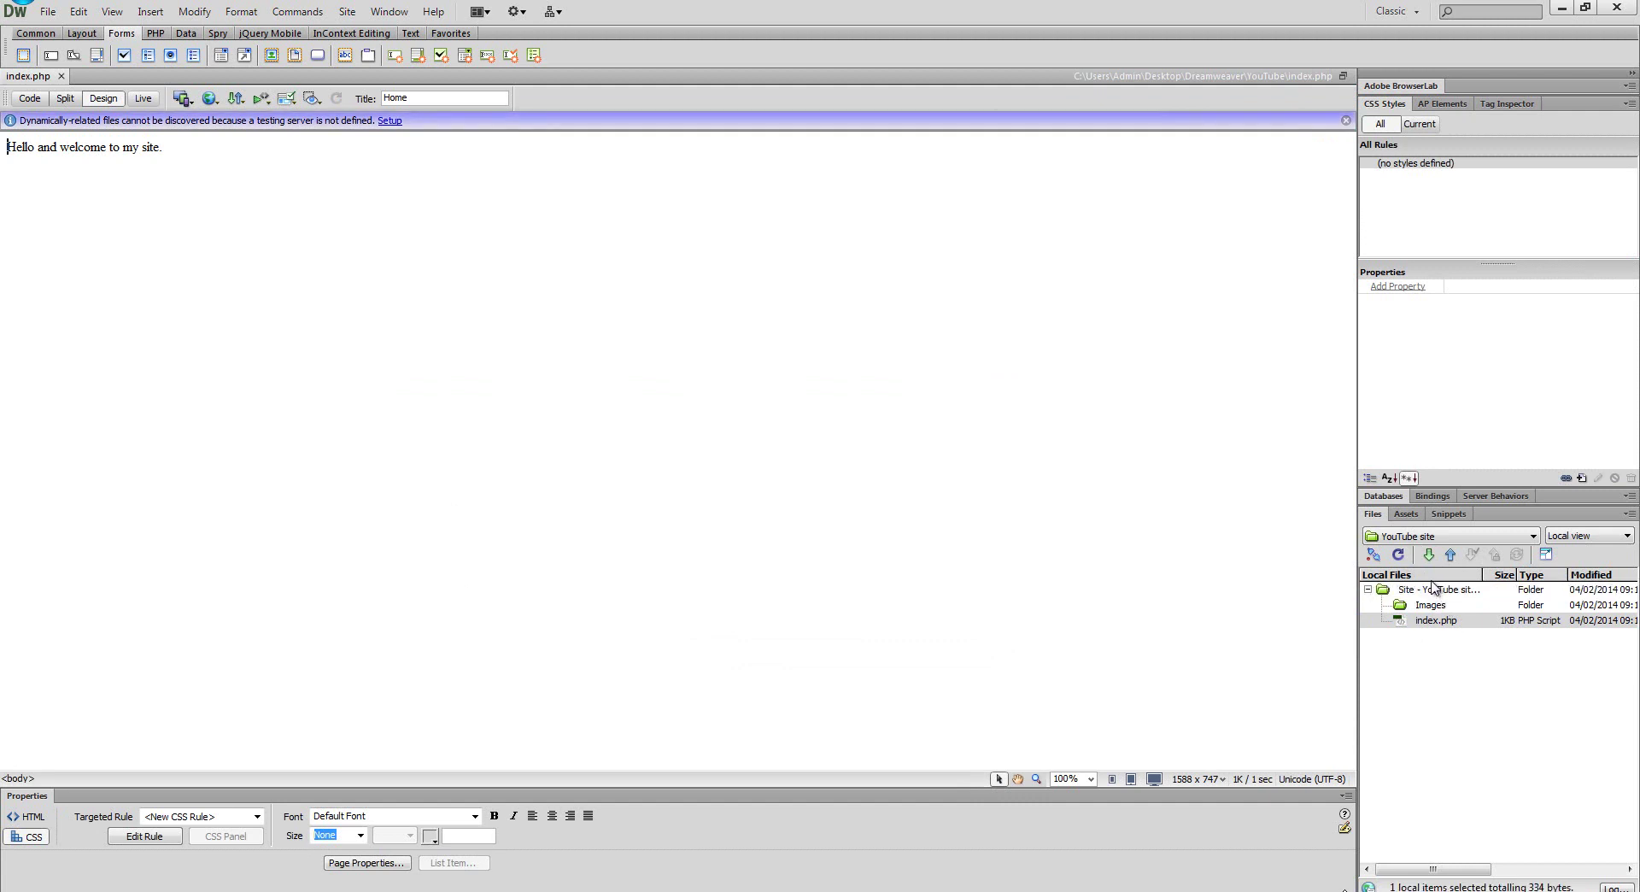
{"action": "left_click", "coordinate": [1431, 620]}
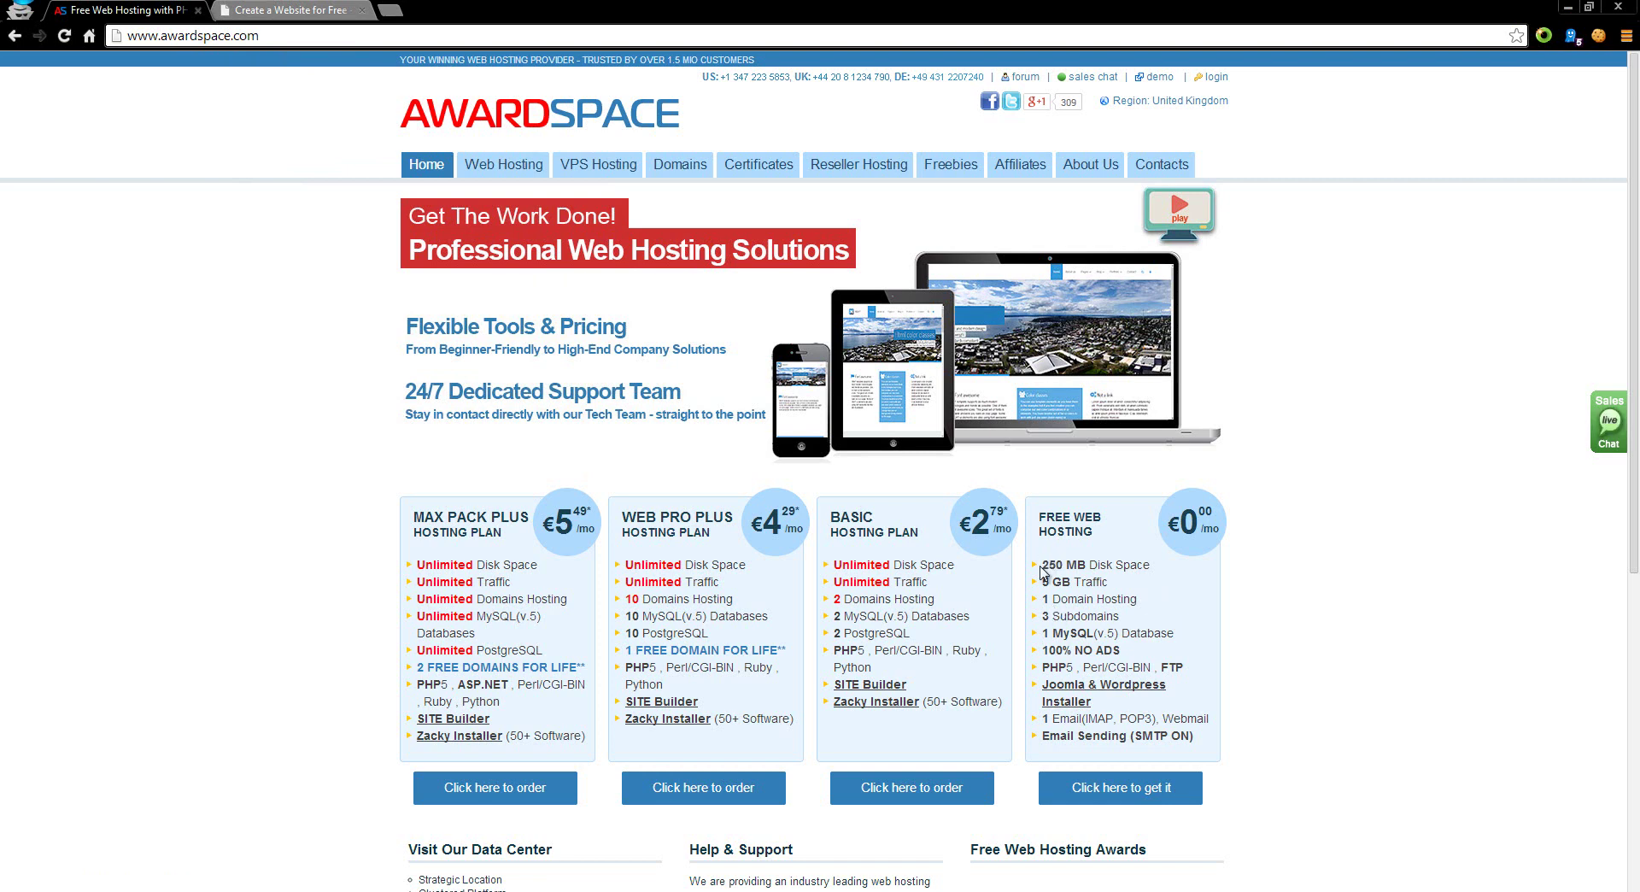
- Switch to the AwardSpace website in Chrome and examine the free web hosting plan's disk space, database and feature allowances
{"action": "left_click_drag", "start_coordinate": [1042, 564], "coordinate": [1150, 565]}
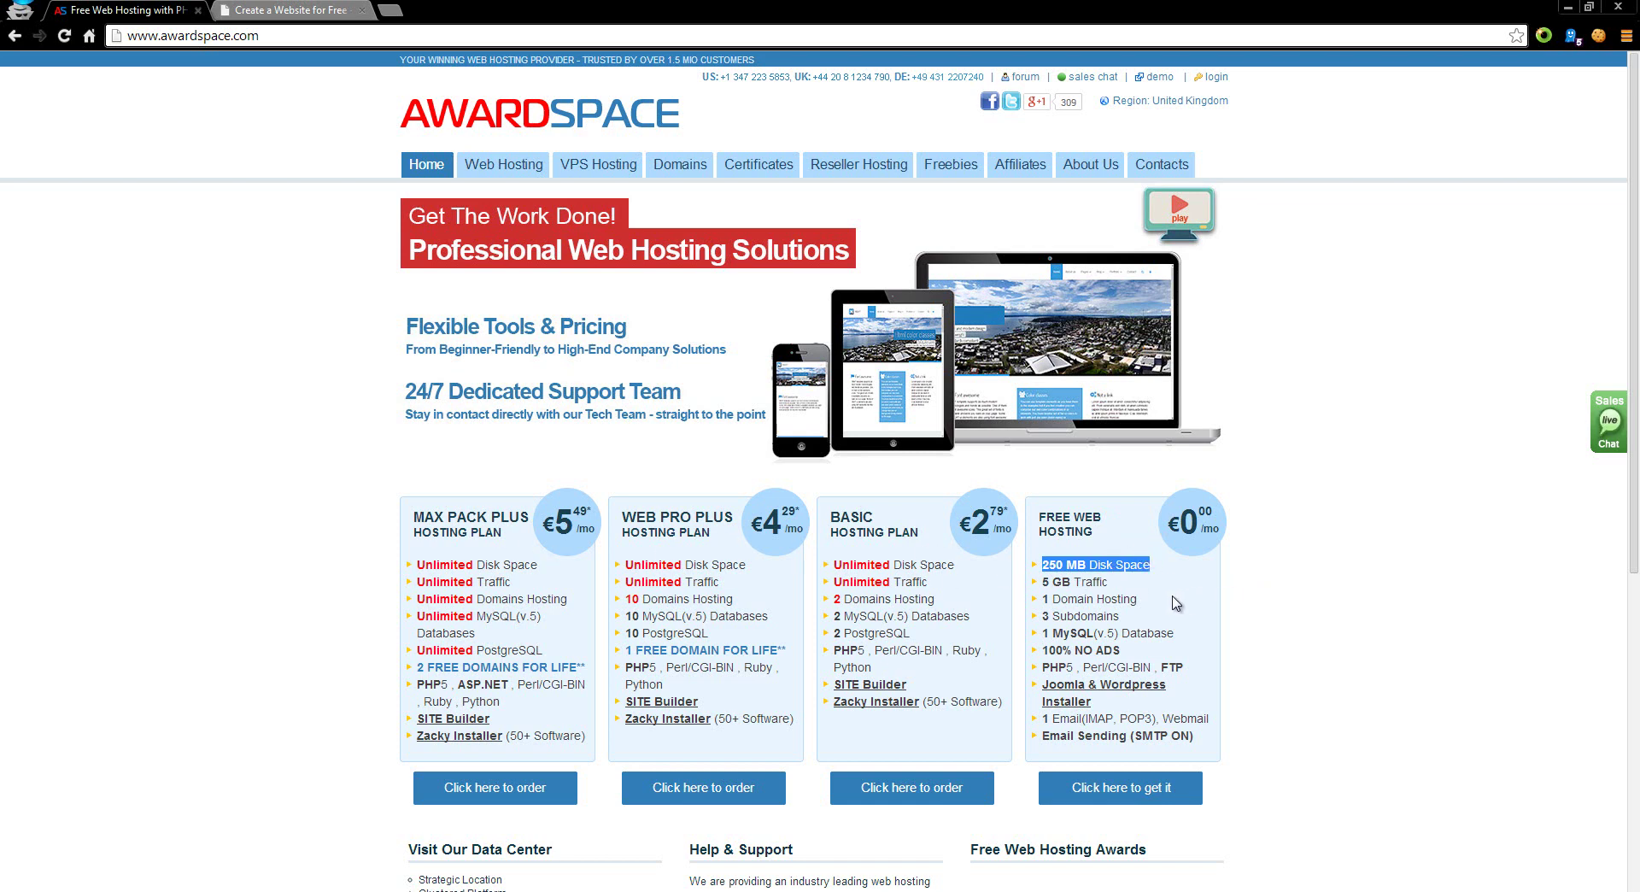
{"action": "left_click_drag", "start_coordinate": [1138, 598], "coordinate": [1168, 635]}
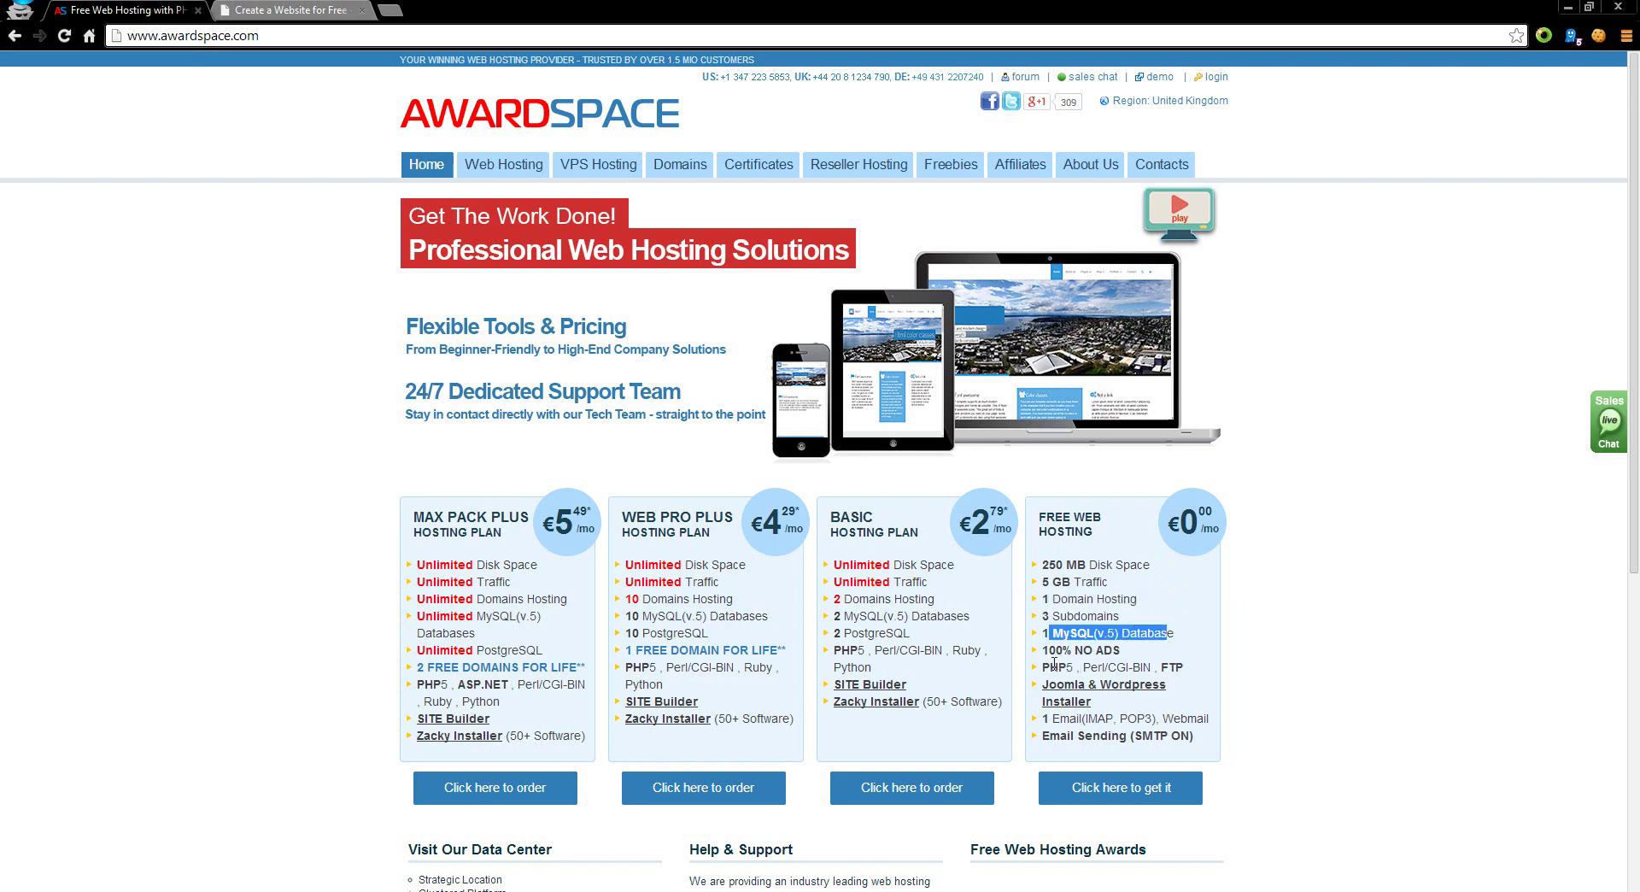
{"action": "left_click_drag", "start_coordinate": [1043, 667], "coordinate": [1076, 718]}
{"action": "left_click", "coordinate": [1075, 720]}
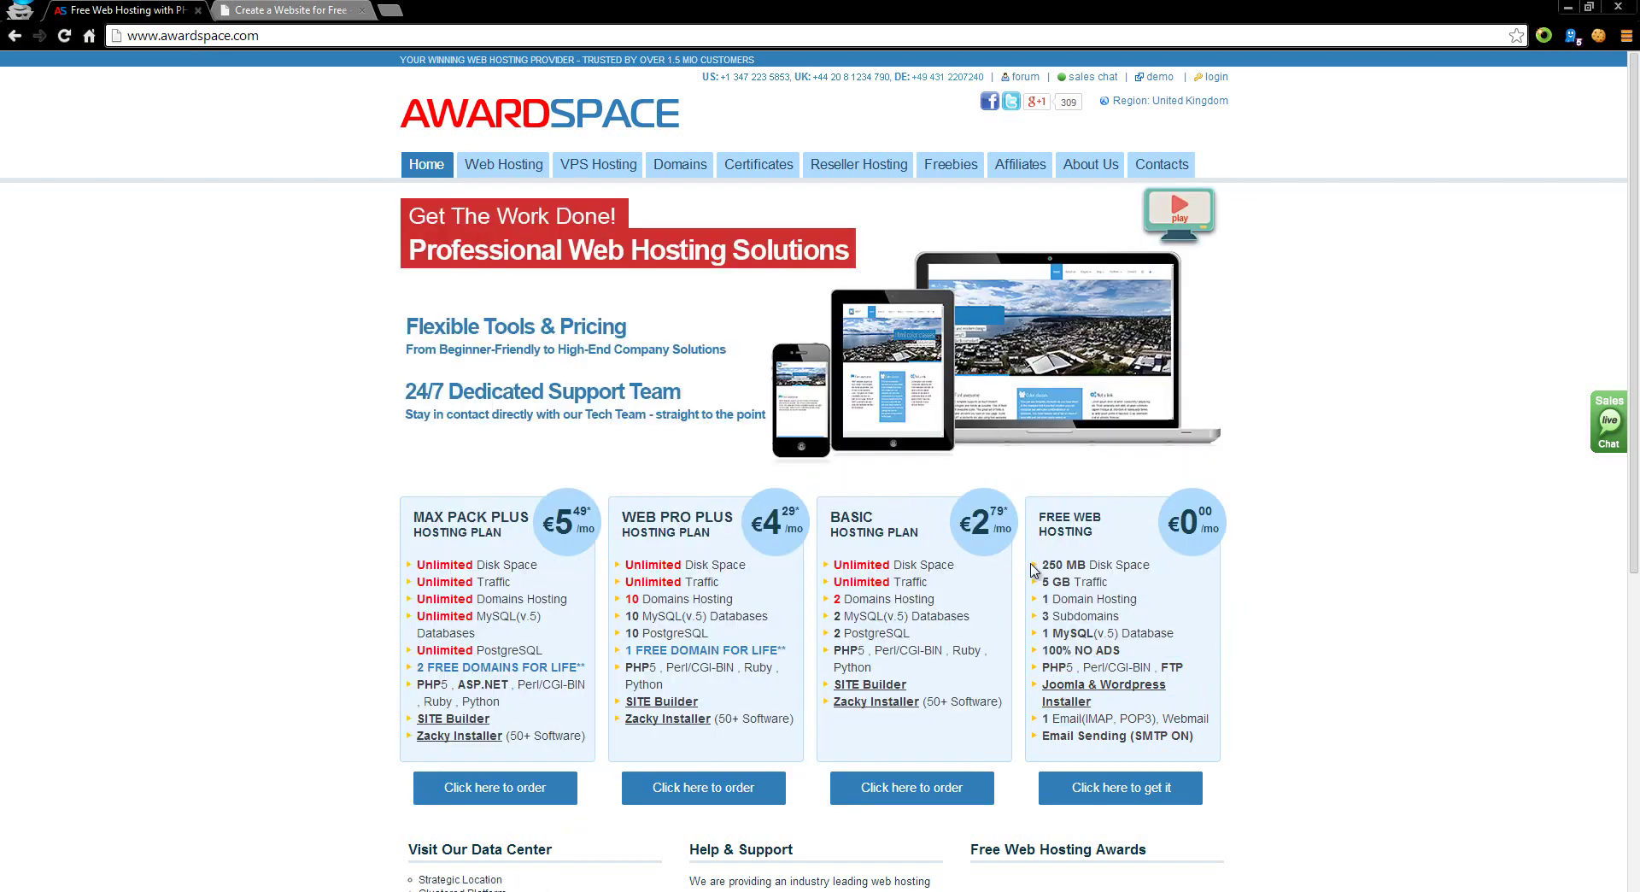
{"action": "left_click_drag", "start_coordinate": [1049, 565], "coordinate": [1138, 578]}
{"action": "left_click_drag", "start_coordinate": [1043, 592], "coordinate": [396, 12]}
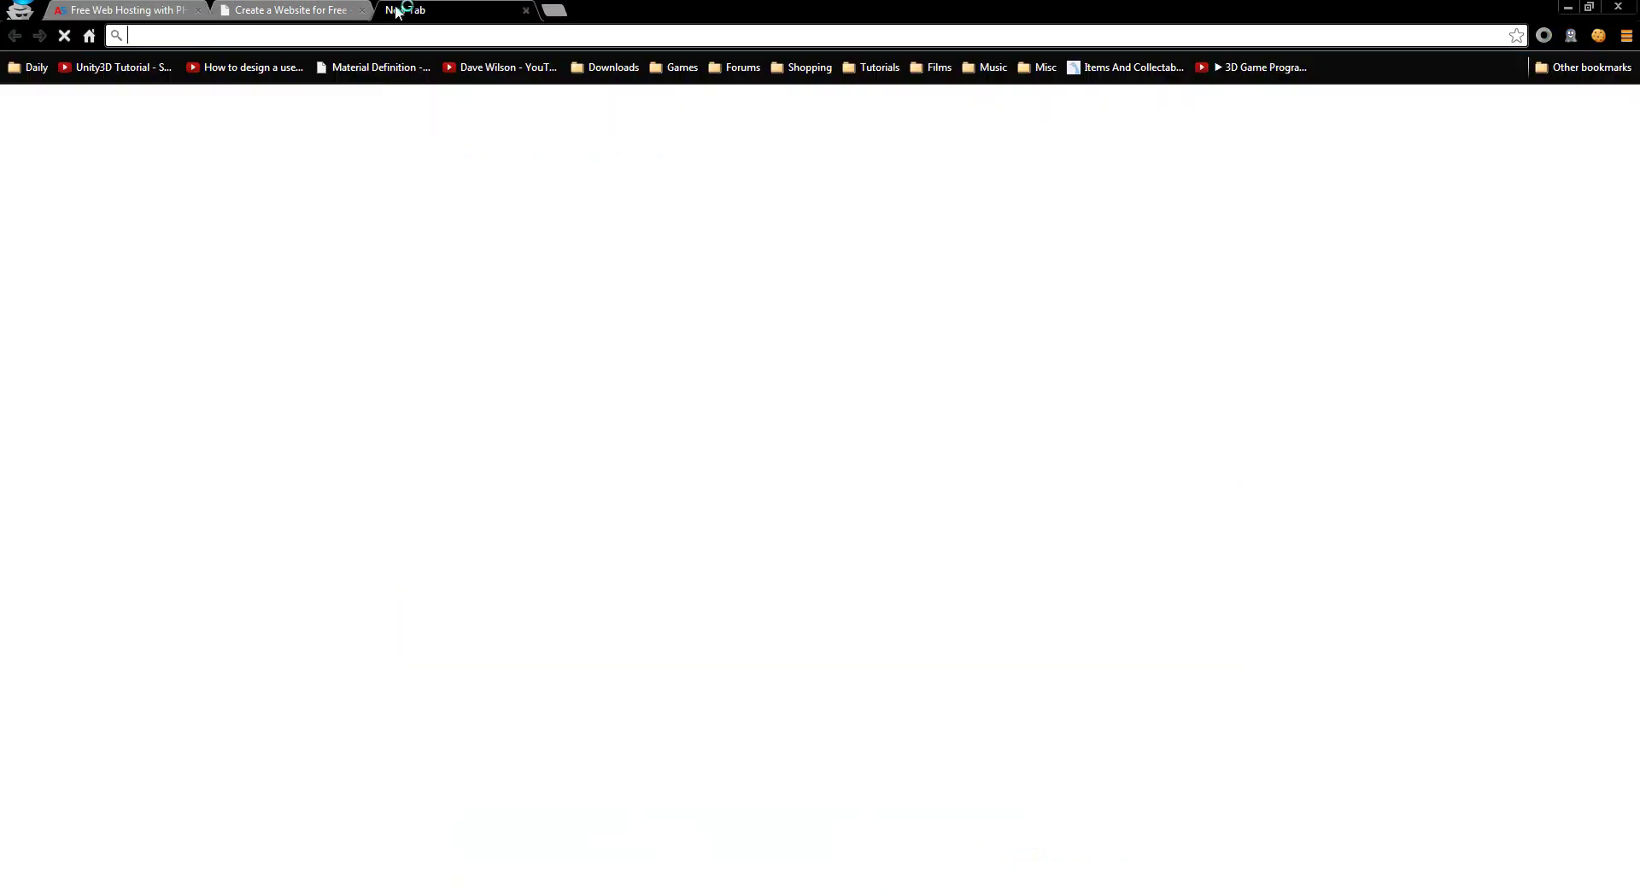
{"action": "type", "text": "youtube"}
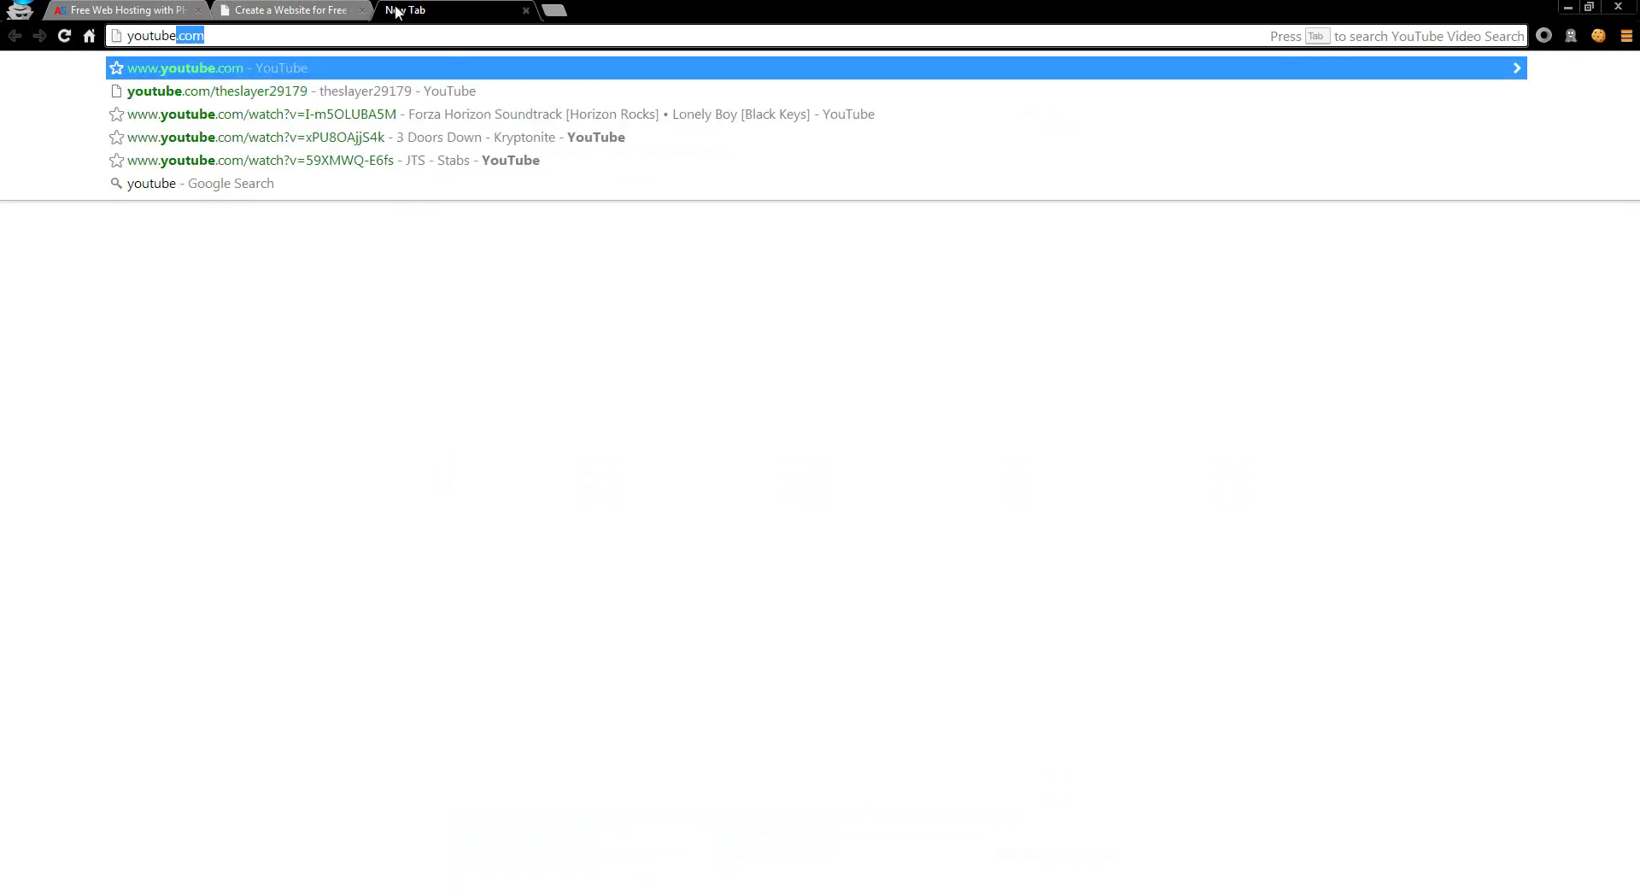
{"action": "type", "text": "danbrookes.dx.am/users.php"}
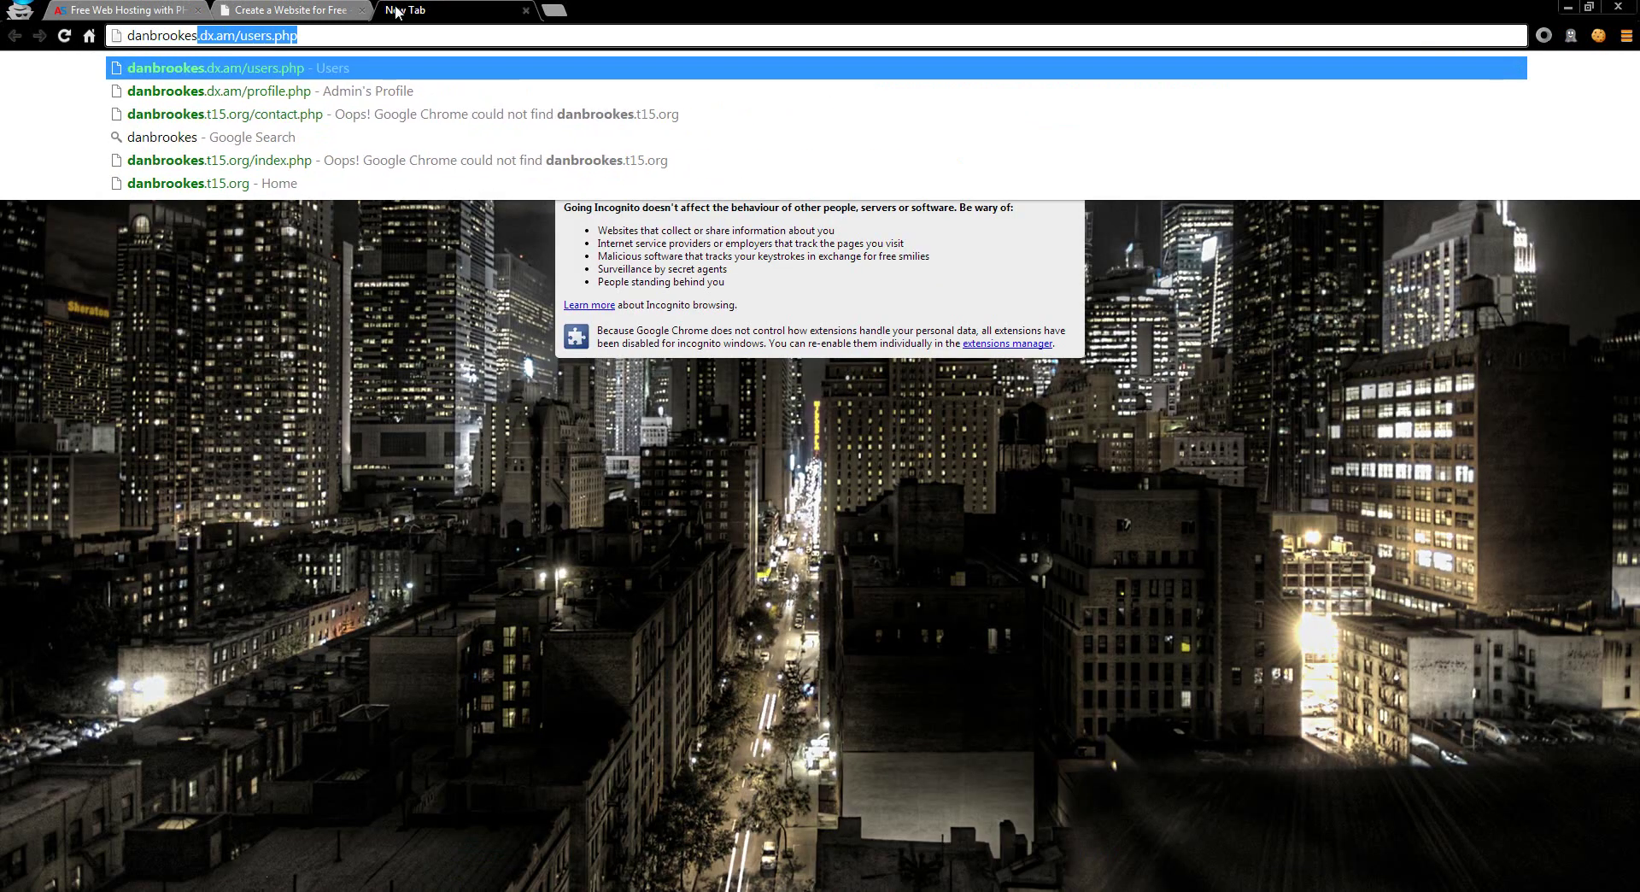
{"action": "left_click", "coordinate": [523, 10]}
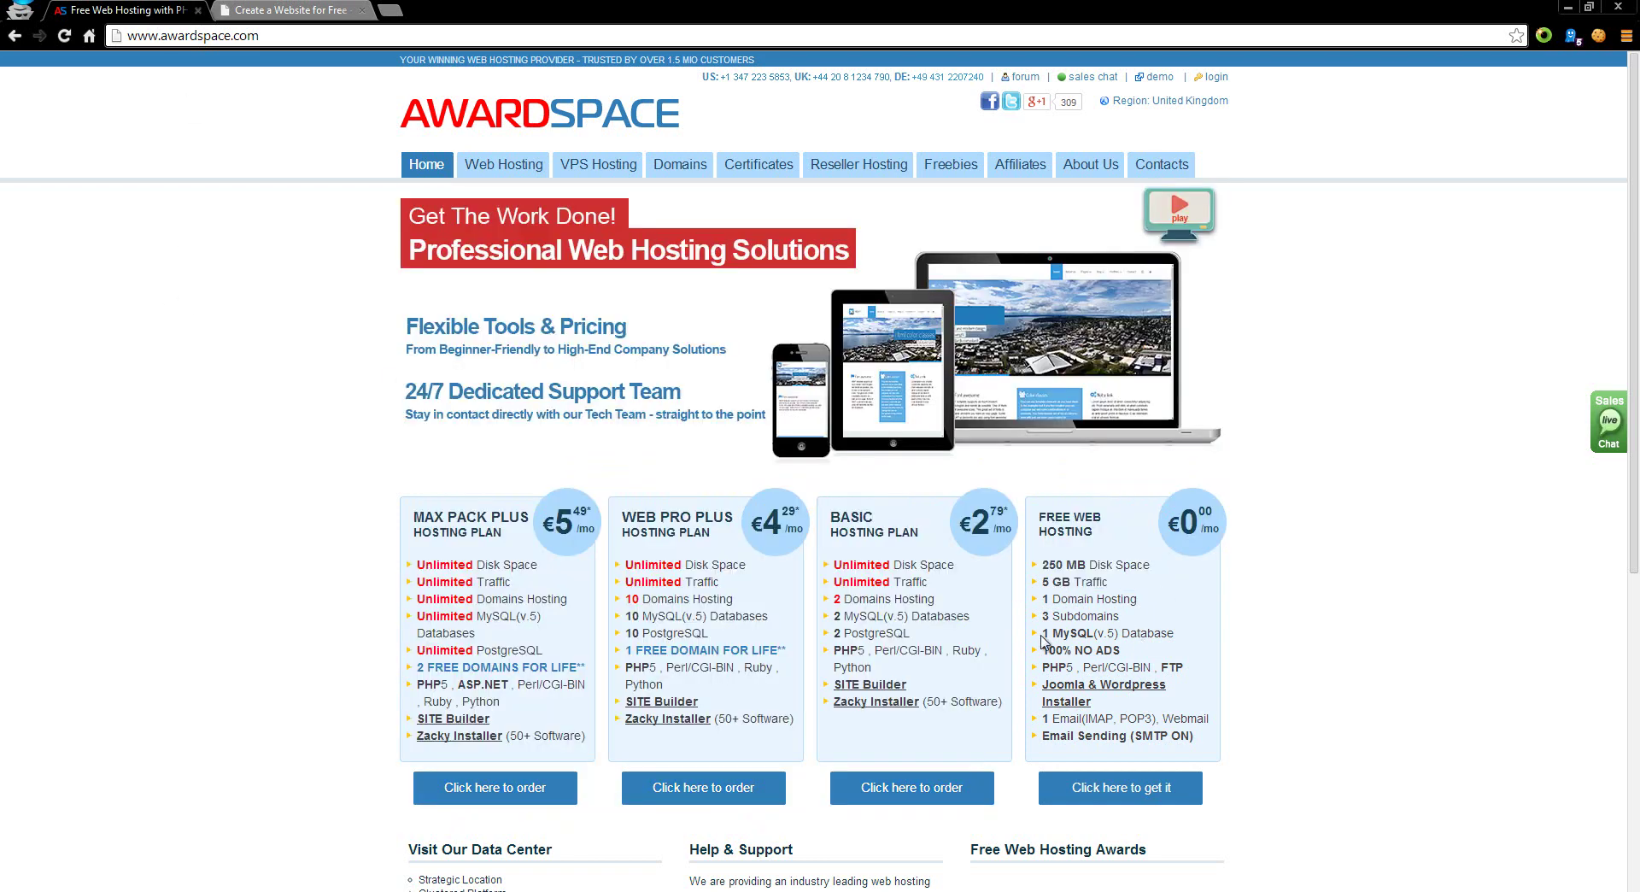
- Review the MySQL database, PHP and email features of AwardSpace's free web hosting plan
{"action": "left_click_drag", "start_coordinate": [1041, 633], "coordinate": [1179, 637]}
{"action": "left_click", "coordinate": [1181, 632]}
{"action": "left_click_drag", "start_coordinate": [1048, 666], "coordinate": [1107, 666]}
{"action": "left_click", "coordinate": [1084, 667]}
{"action": "left_click_drag", "start_coordinate": [1045, 718], "coordinate": [1101, 719]}
{"action": "left_click", "coordinate": [1101, 719]}
- Switch to the t15.org page and examine its free website hosting offer as an alternative host
{"action": "key", "text": "ctrl+Tab"}
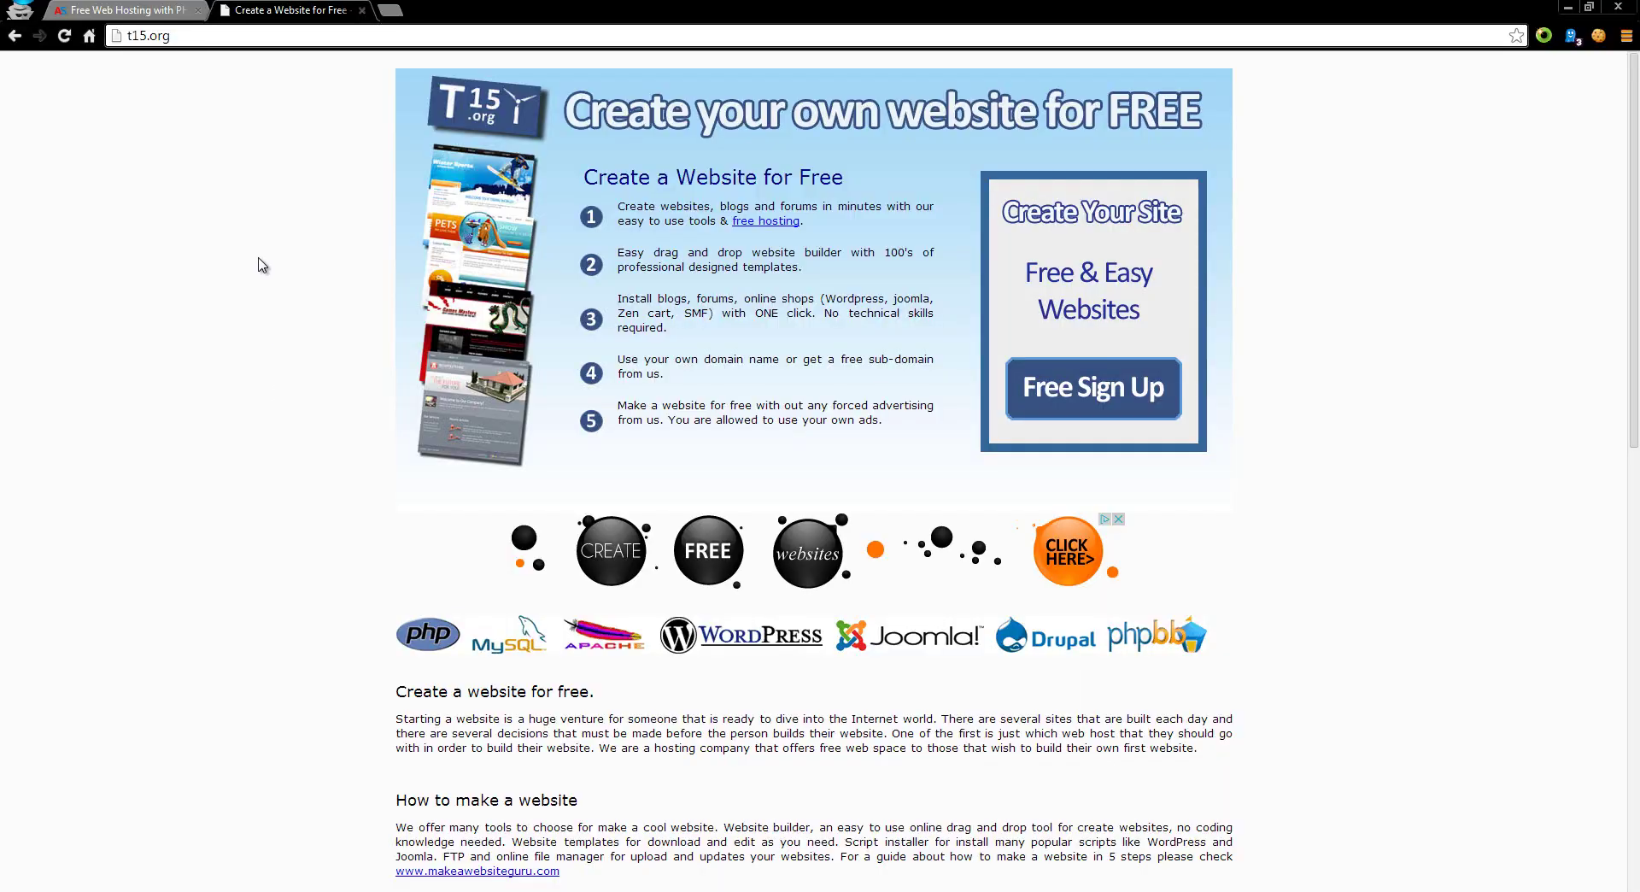
{"action": "left_click", "coordinate": [185, 31]}
{"action": "left_click", "coordinate": [111, 12]}
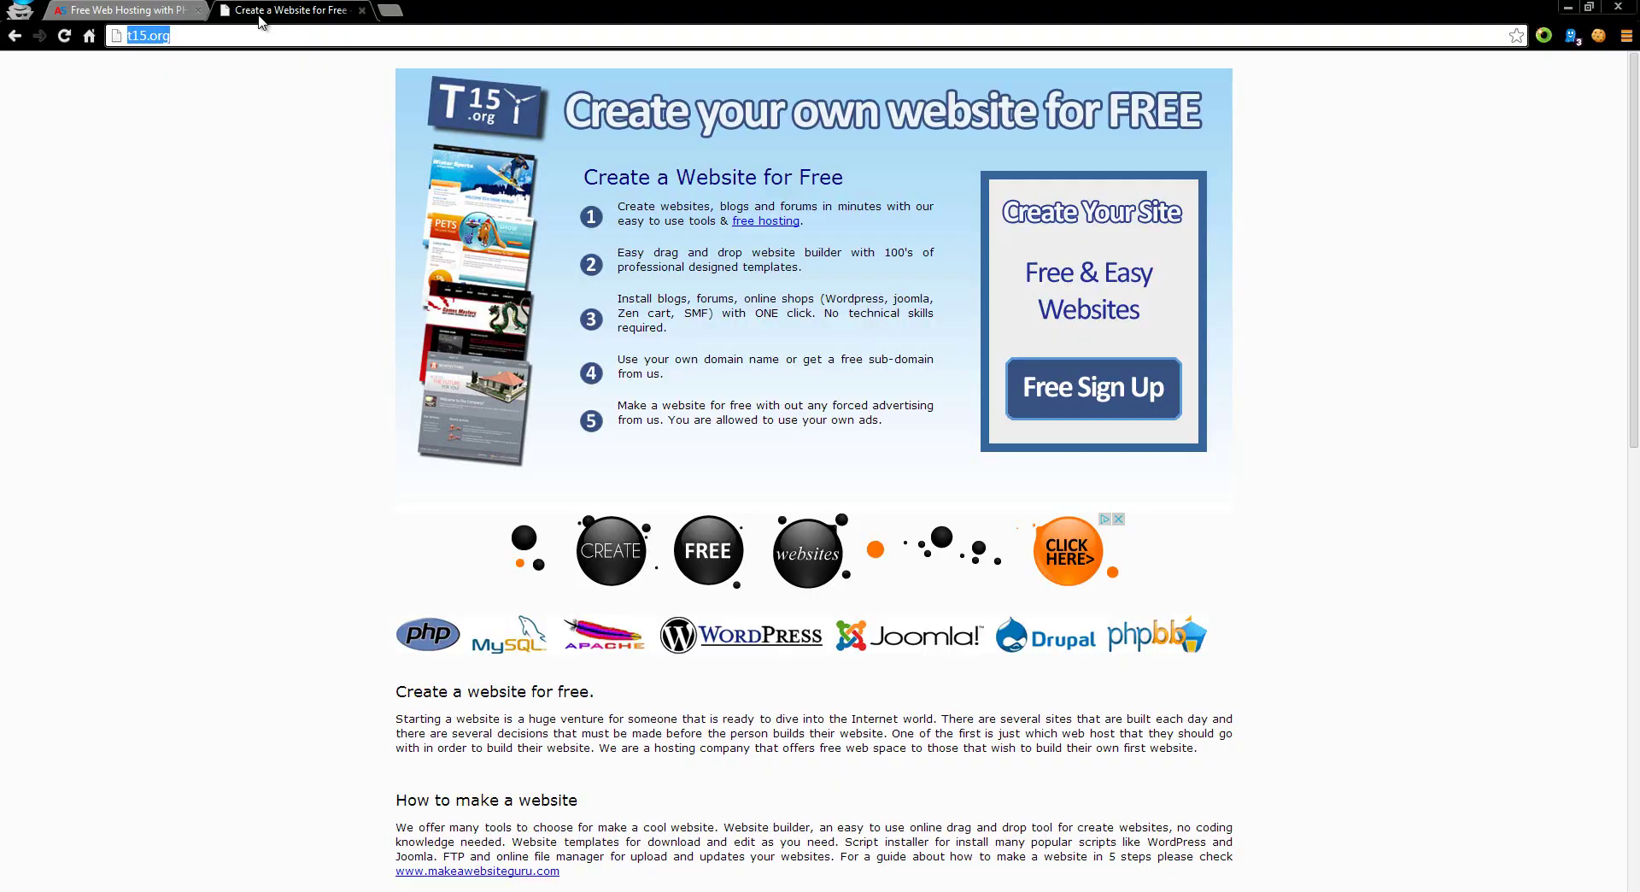
{"action": "left_click", "coordinate": [260, 13]}
{"action": "left_click", "coordinate": [241, 175]}
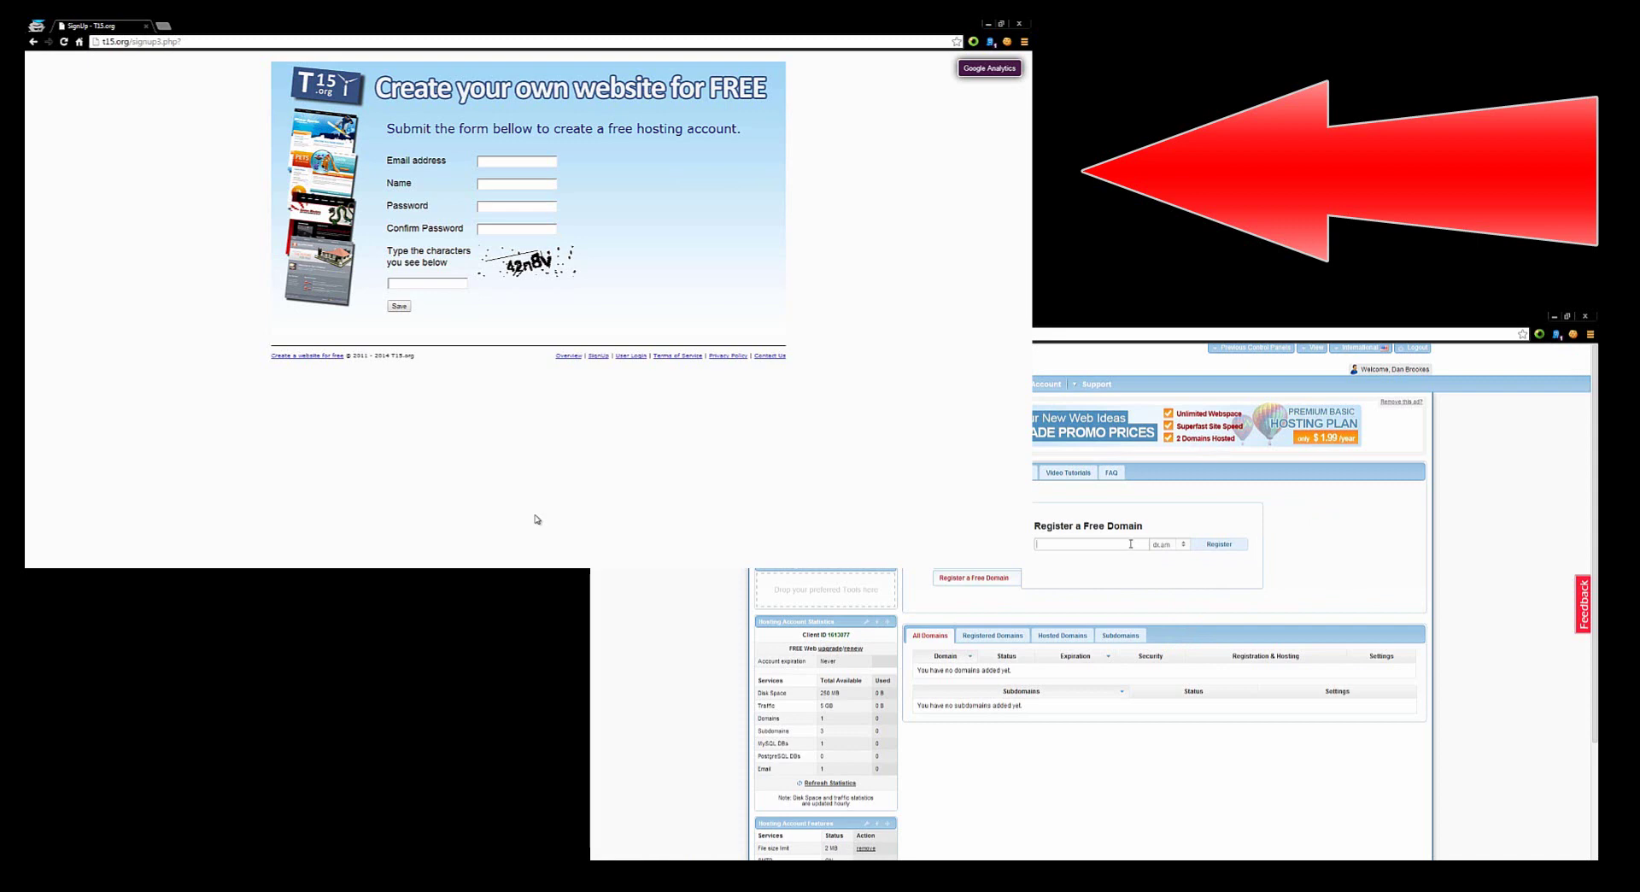
- Start entering the email address in the T15.org free hosting account sign-up form
{"action": "left_click", "coordinate": [524, 160]}
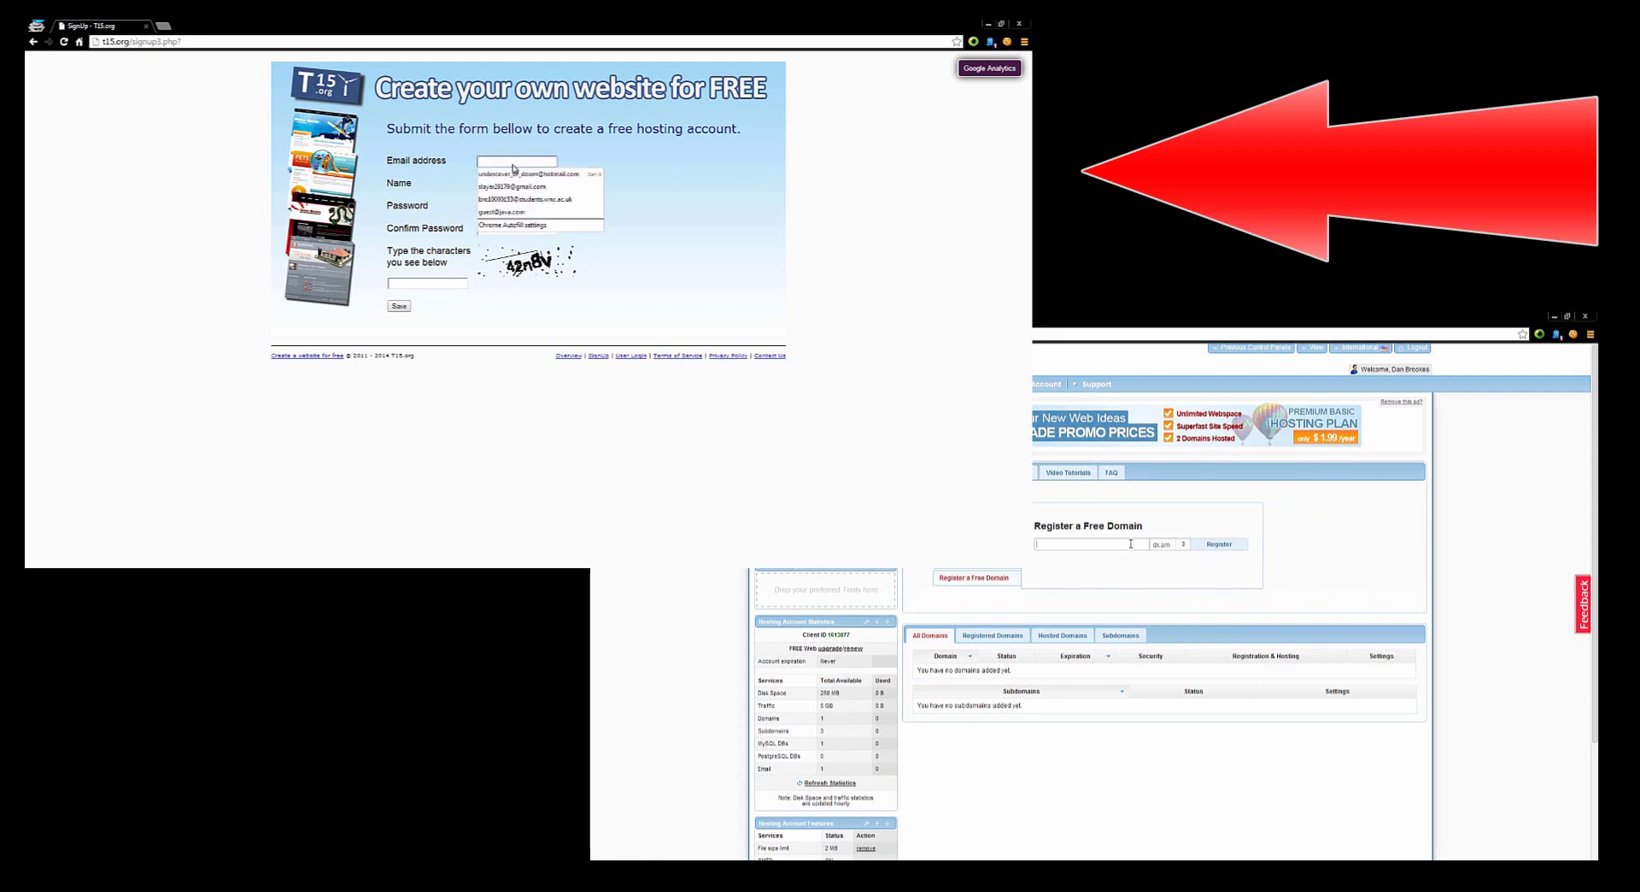